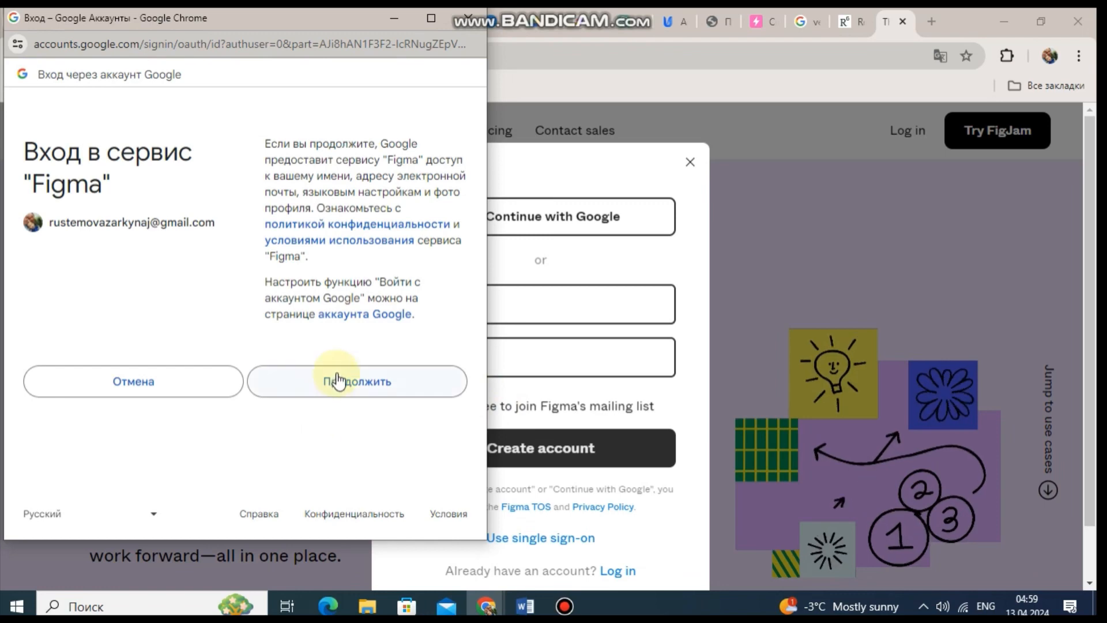
- Continue the Figma sign-in with the Google account and fill in the profile name
click(337, 372)
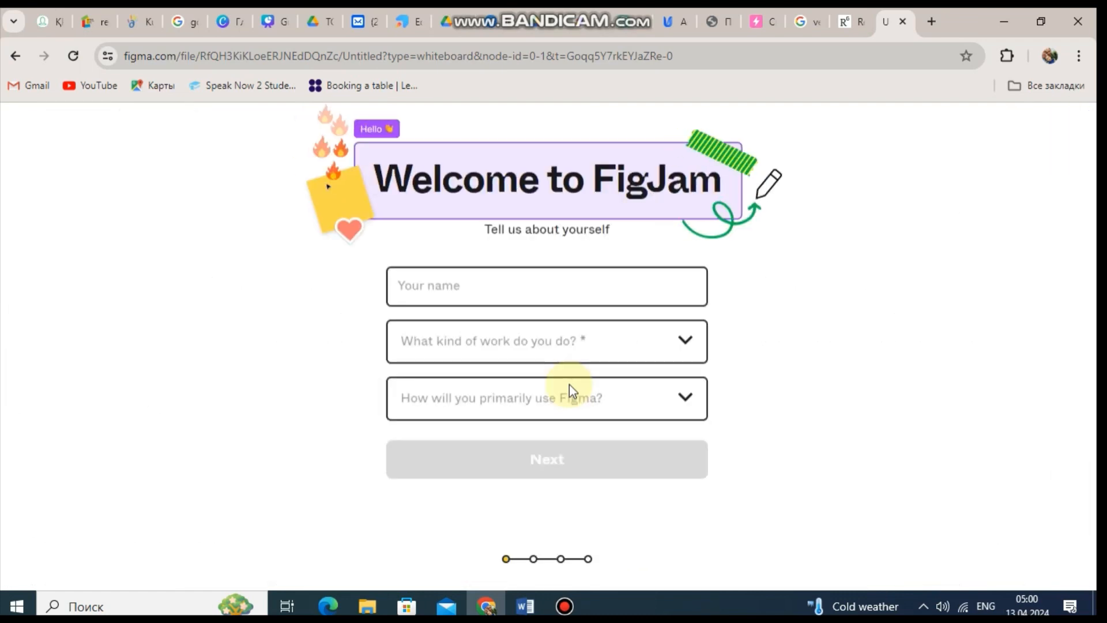
click(480, 273)
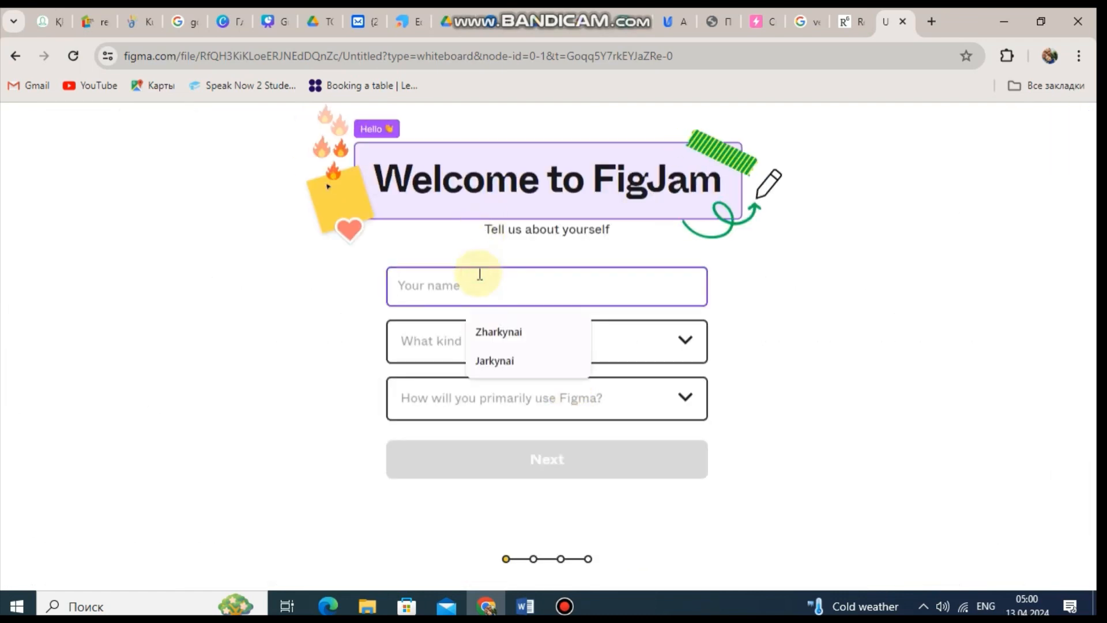
click(485, 333)
- Set the kind of work to Student or educator and the primary use to For teaching or taking a class, and submit the profile form
click(473, 350)
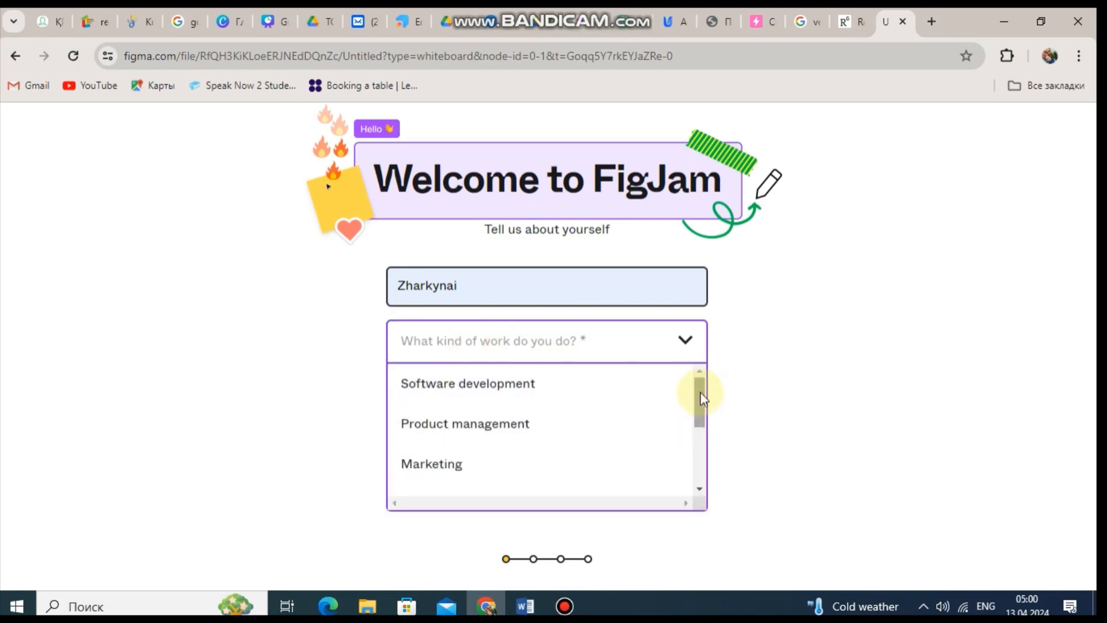
drag(701, 396, 693, 428)
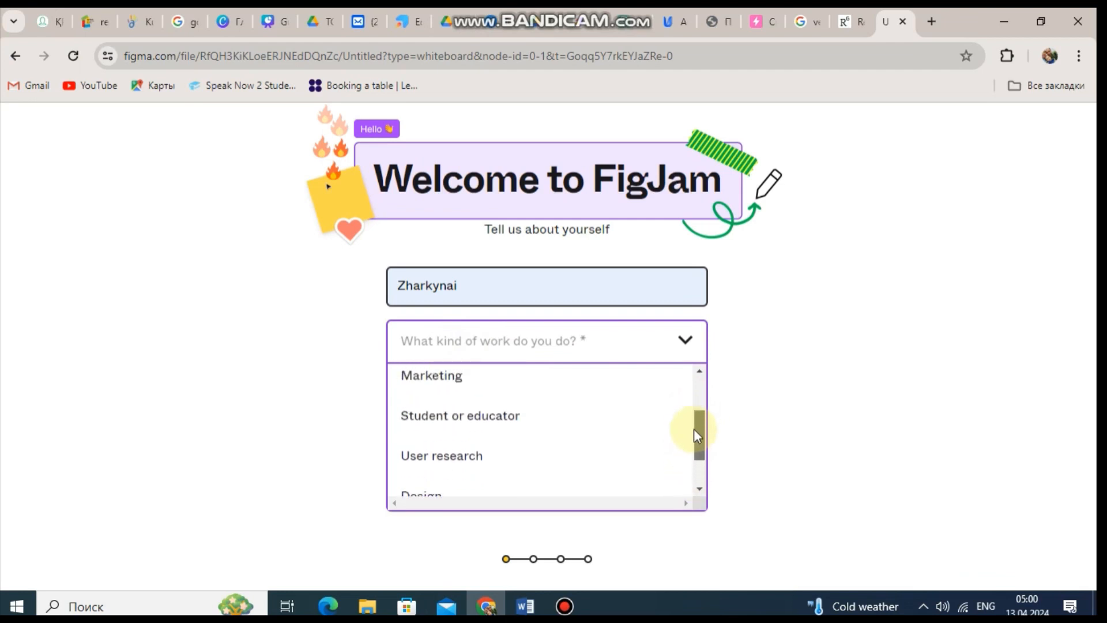
click(486, 427)
click(473, 408)
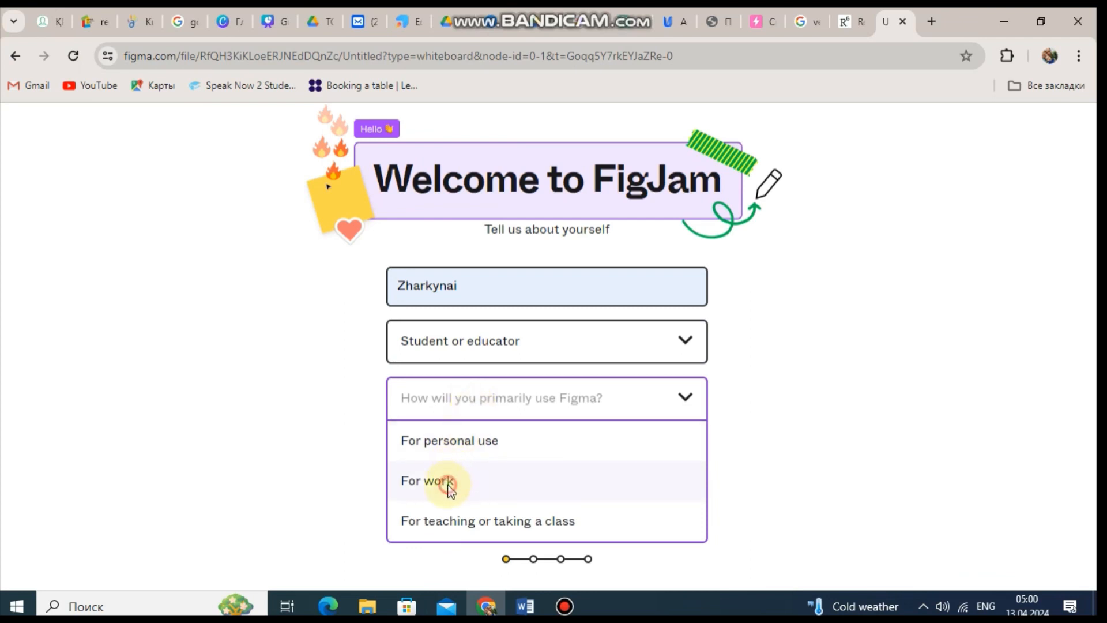
click(450, 487)
click(492, 388)
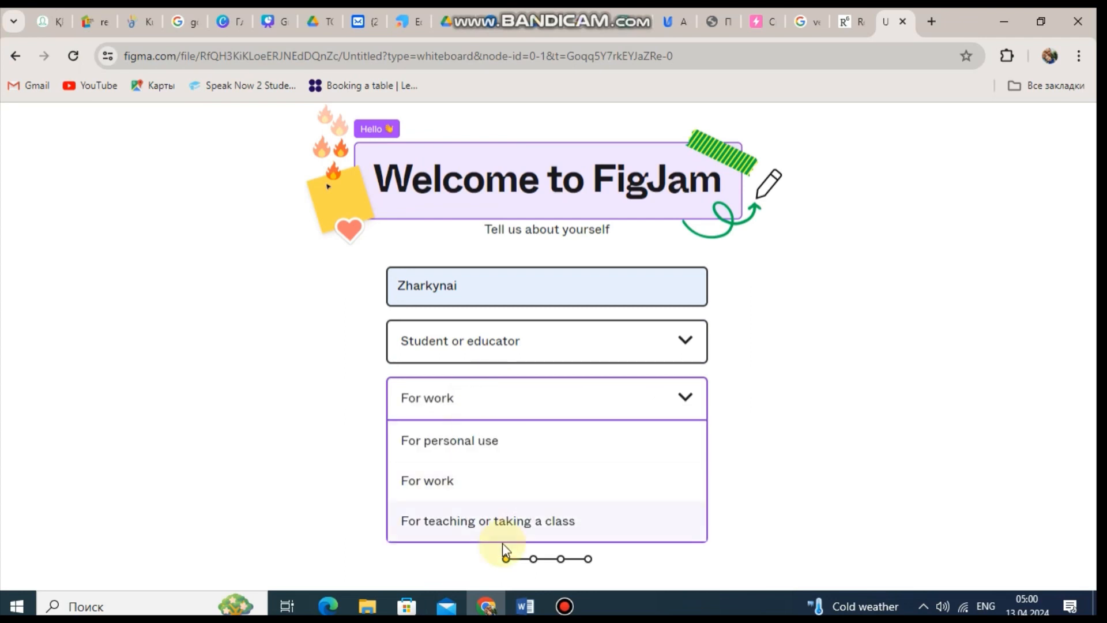
click(492, 524)
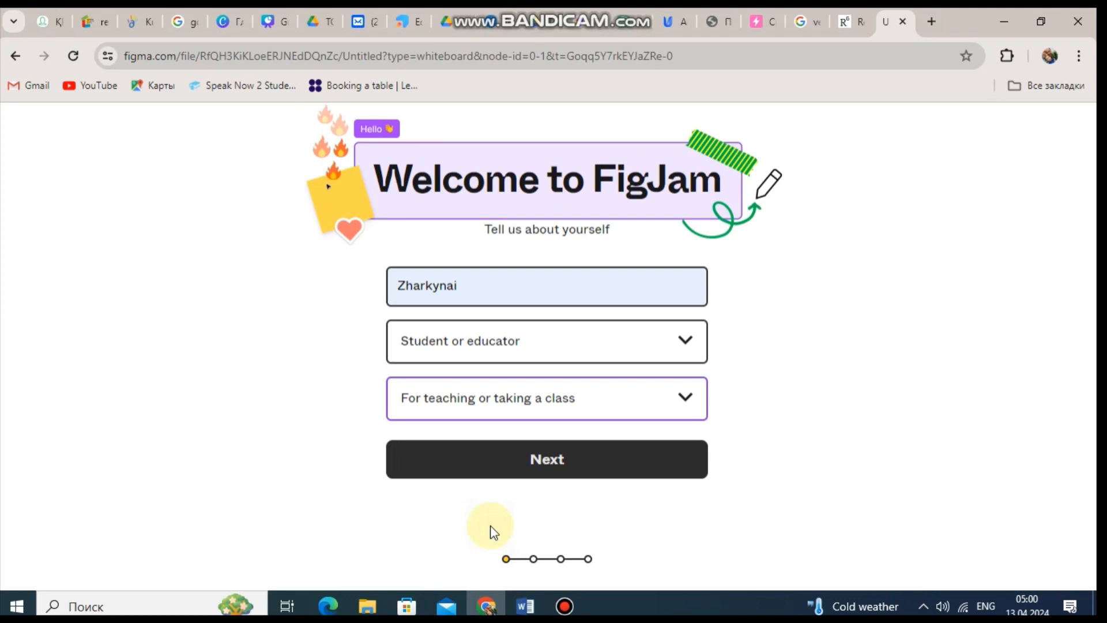
click(544, 457)
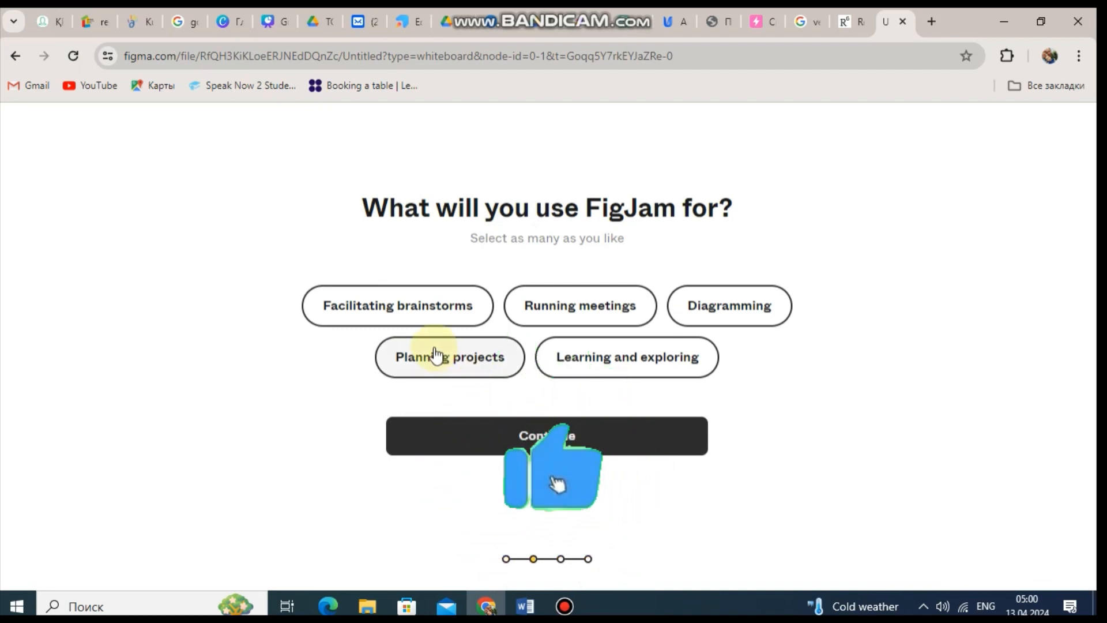
- Answer the onboarding questions with Learning and exploring and No, it's my first time, and choose the free Starter plan
click(607, 372)
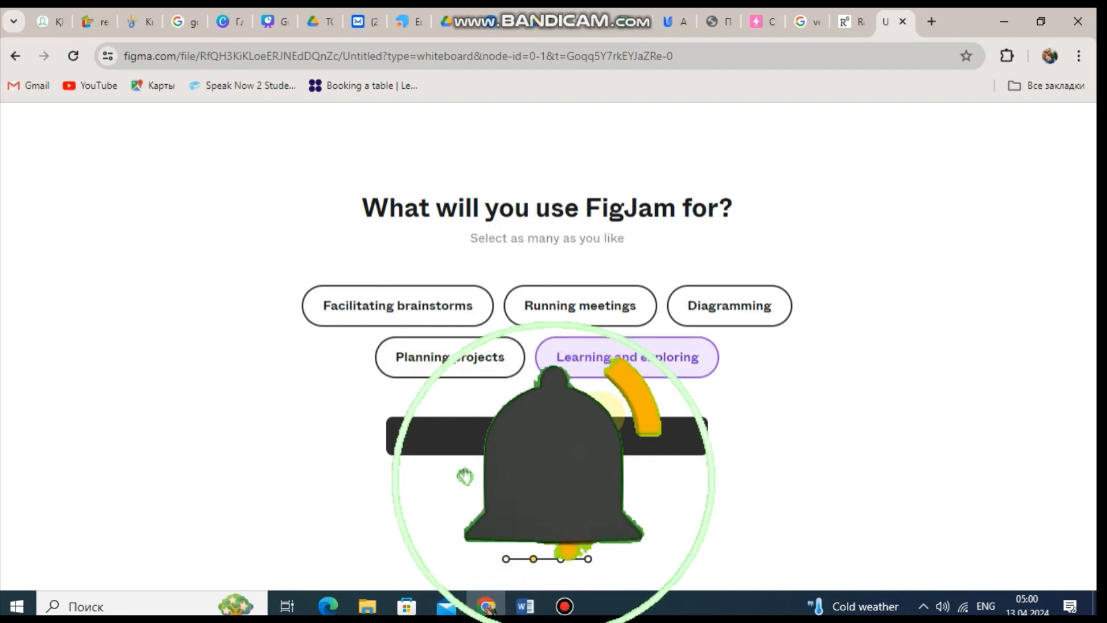
click(596, 435)
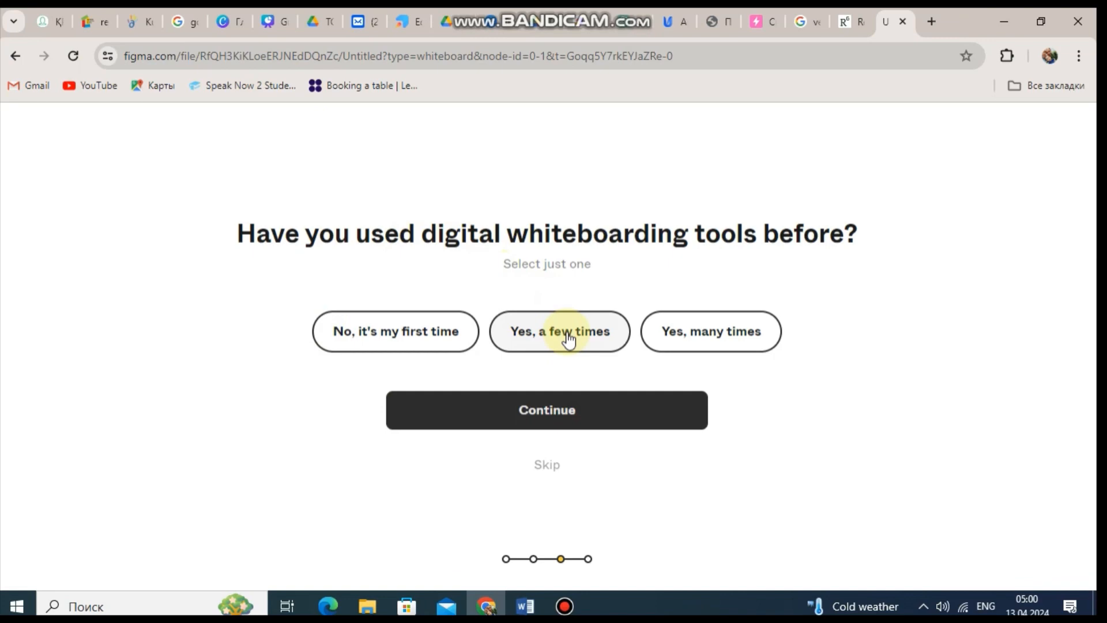
click(429, 346)
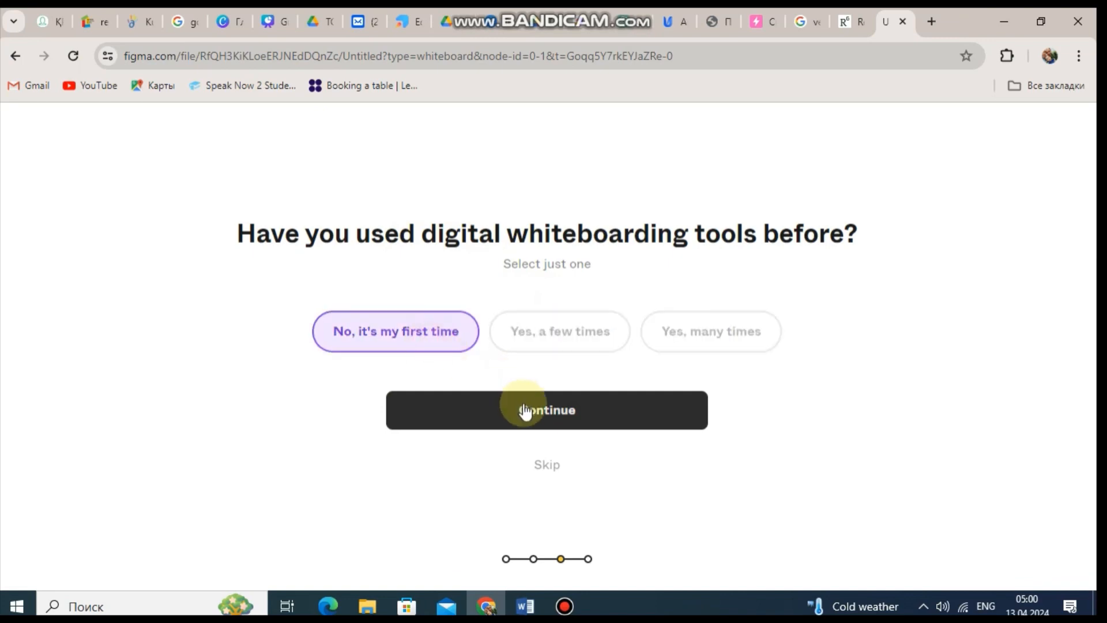
click(524, 410)
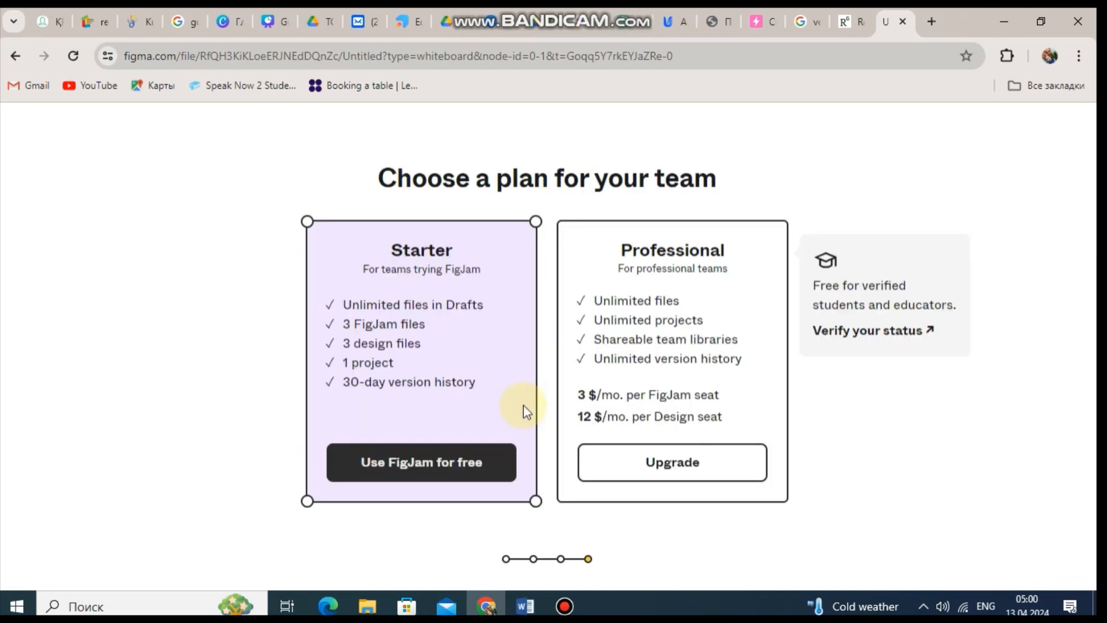
click(452, 464)
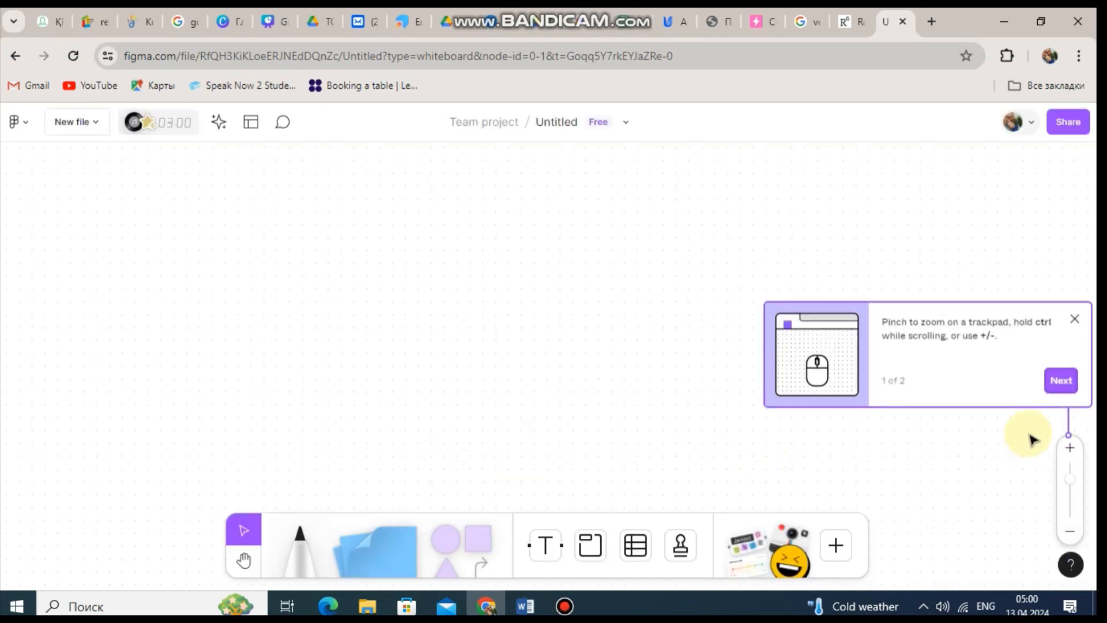
- Go through the two introductory navigation tips and dismiss the template suggestions to get an empty board
click(1061, 385)
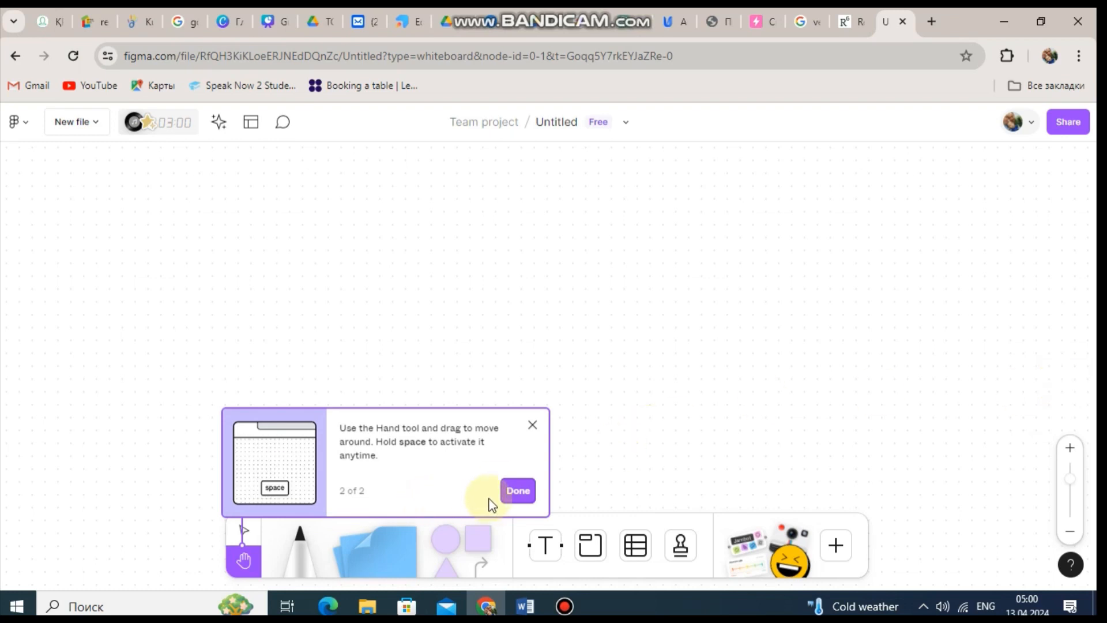
click(518, 491)
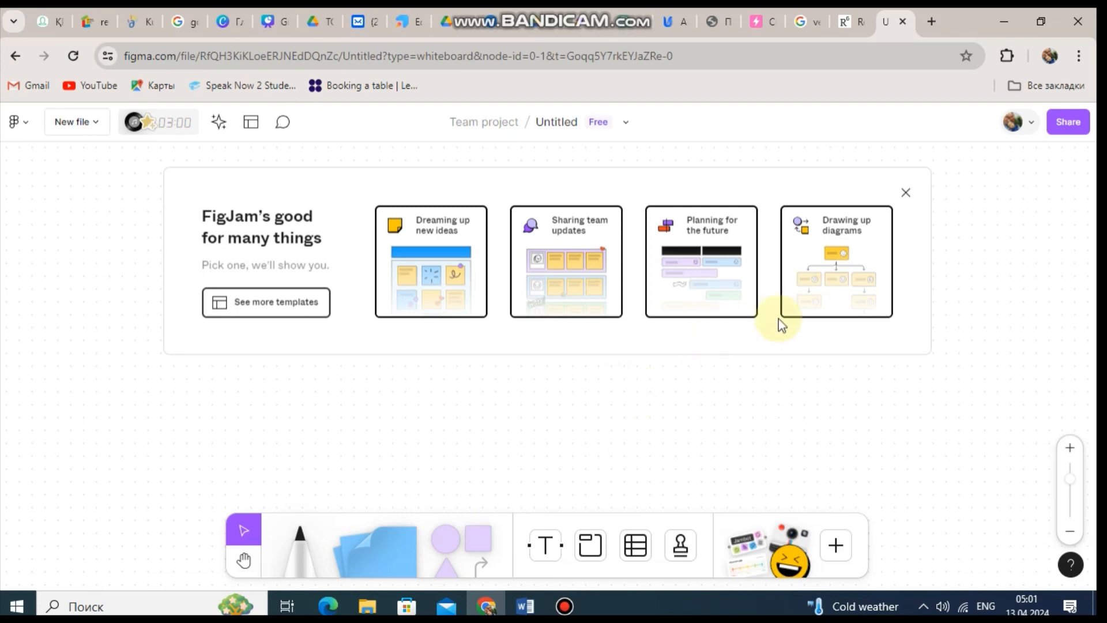
click(840, 306)
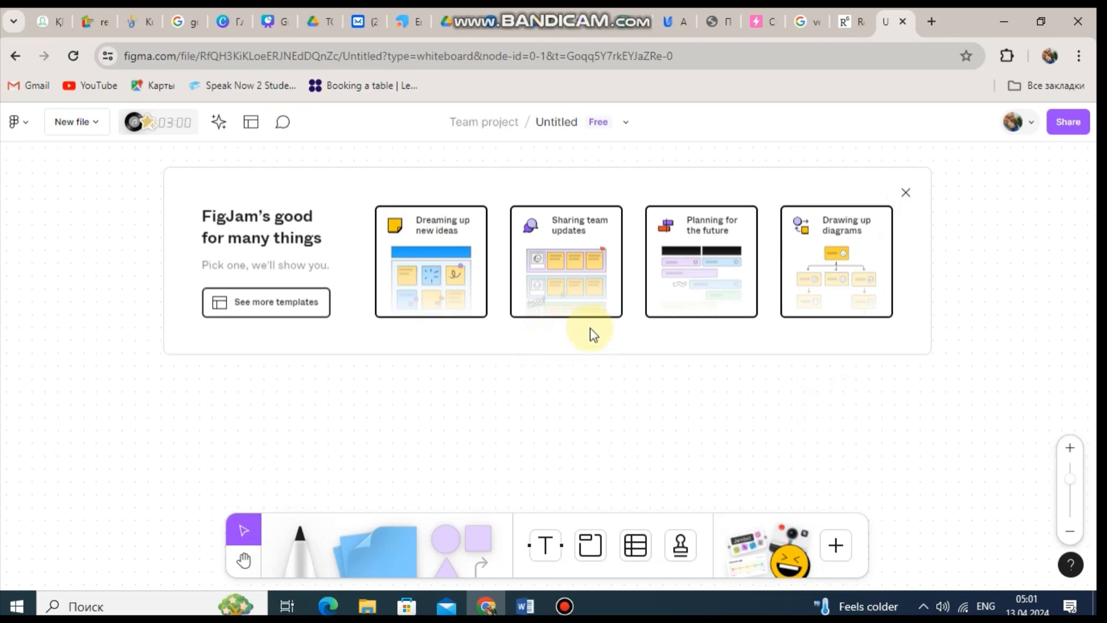
click(906, 192)
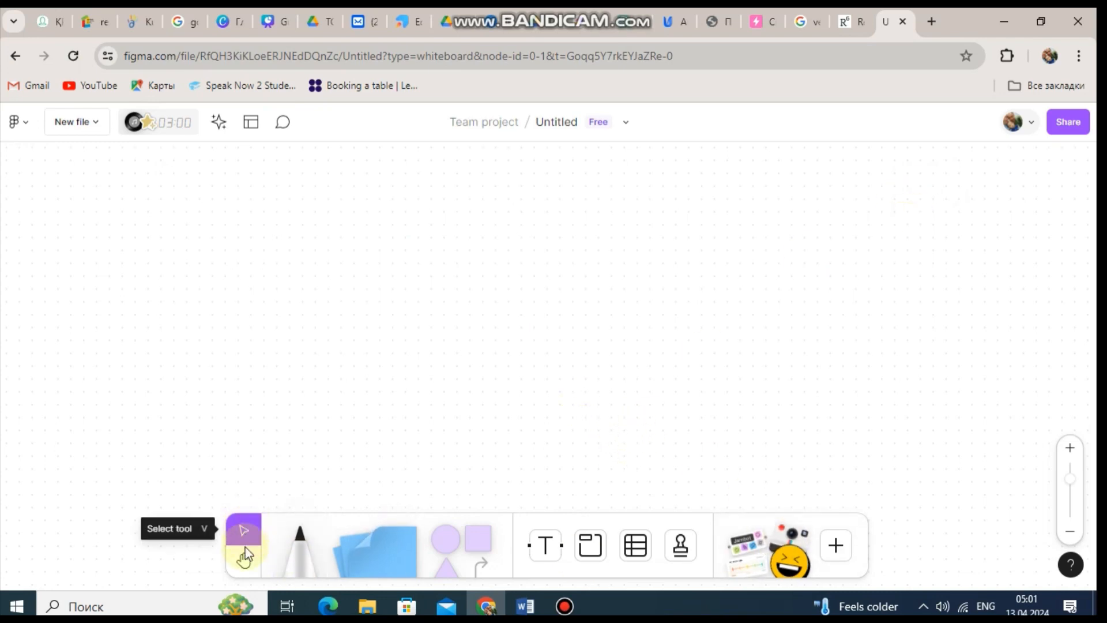
- Draw a short black wavy line on the board with the marker
click(244, 567)
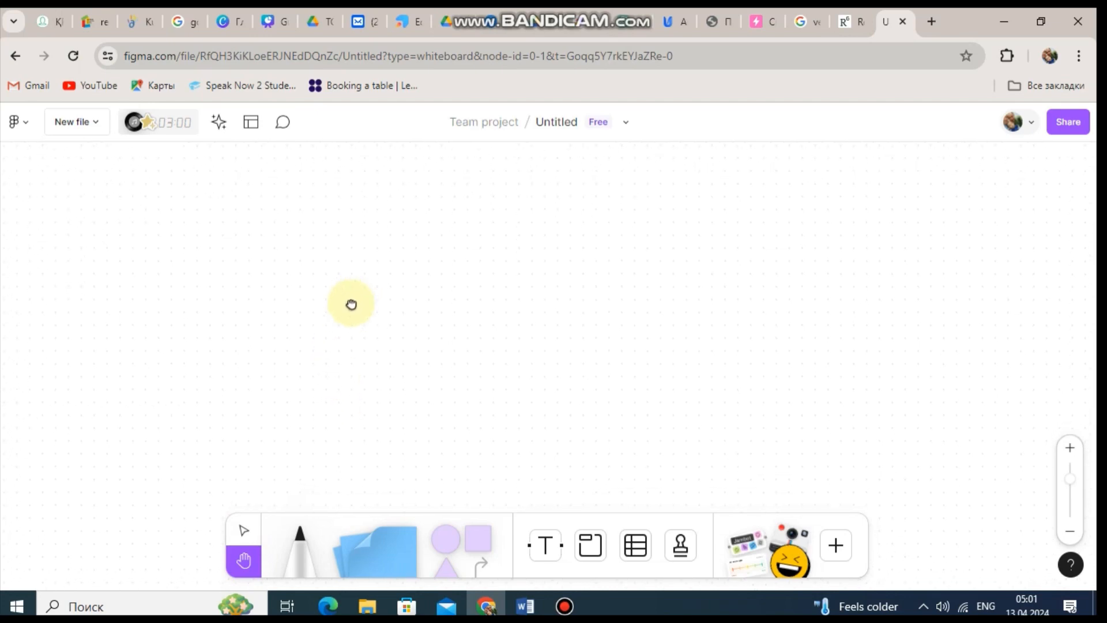
click(305, 552)
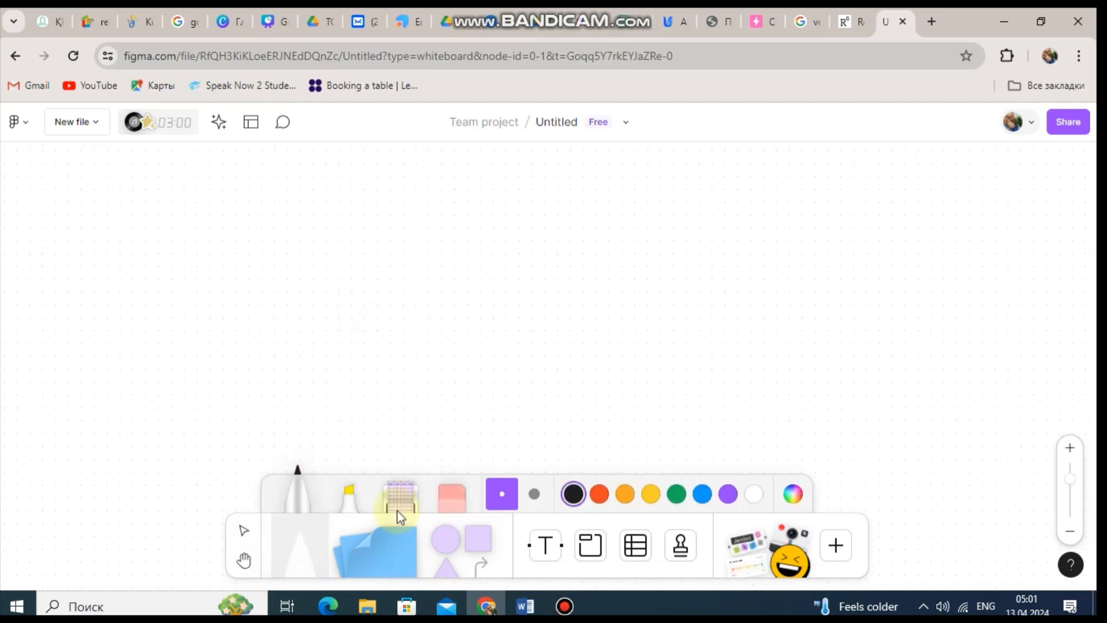
mouse_move(276, 243)
mouse_down()
mouse_move(304, 225)
mouse_move(321, 246)
mouse_move(376, 228)
mouse_move(427, 246)
mouse_up()
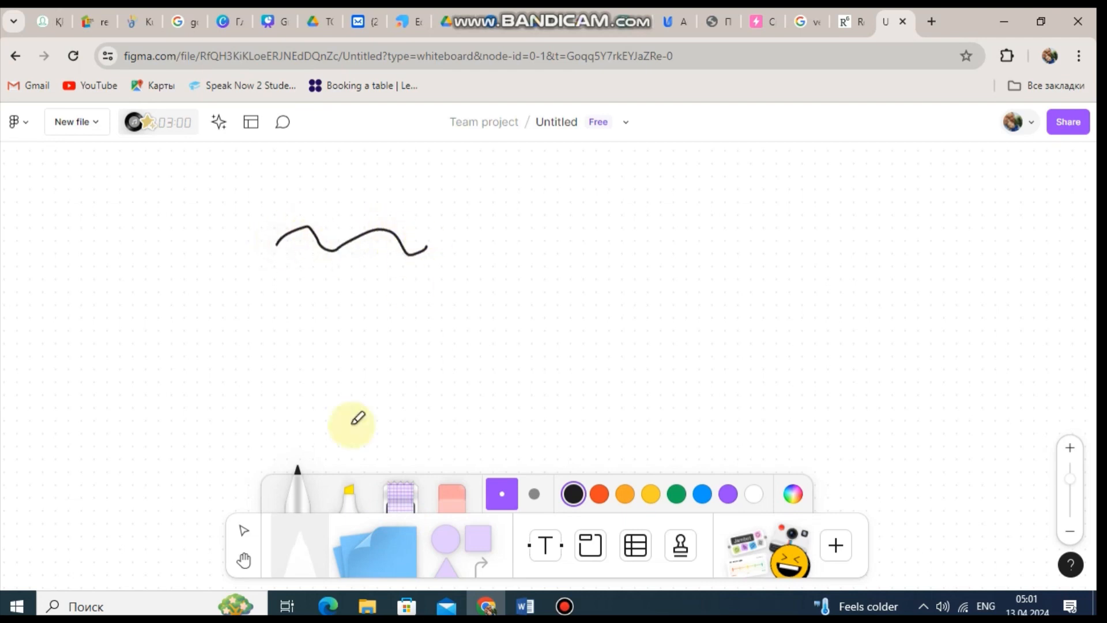
- Draw a yellow highlighter stroke below the black line and a strip of purple checked washi tape below that
click(347, 493)
drag(317, 318, 462, 320)
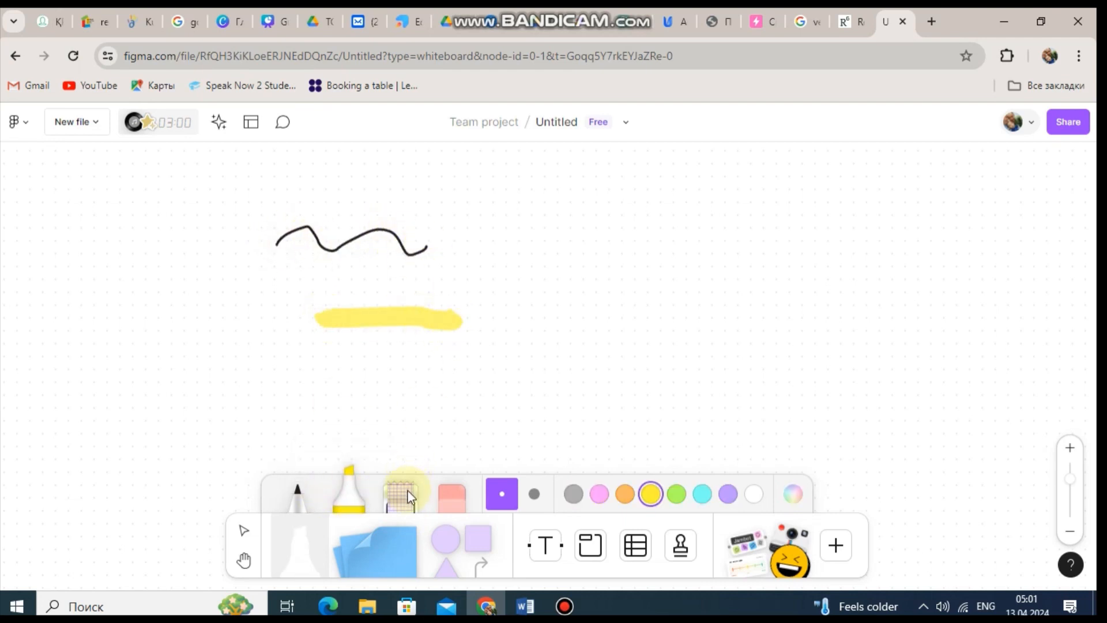
click(408, 496)
drag(402, 390, 621, 378)
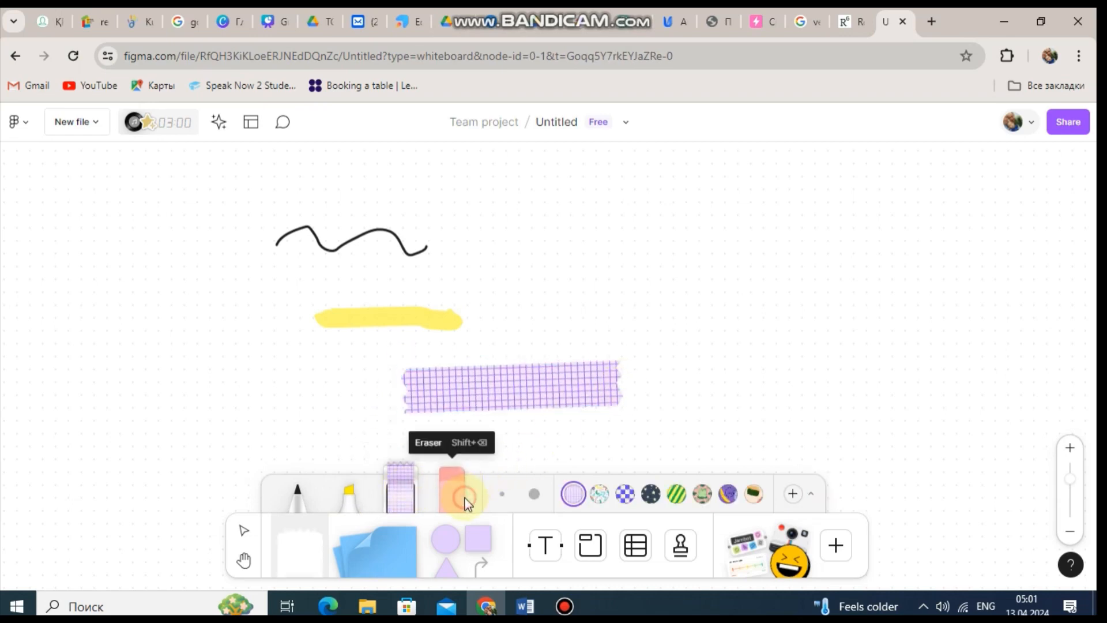
- Erase the black wavy line above the yellow highlighter stroke
click(452, 490)
mouse_move(444, 265)
mouse_down()
mouse_move(446, 230)
mouse_move(425, 245)
mouse_up()
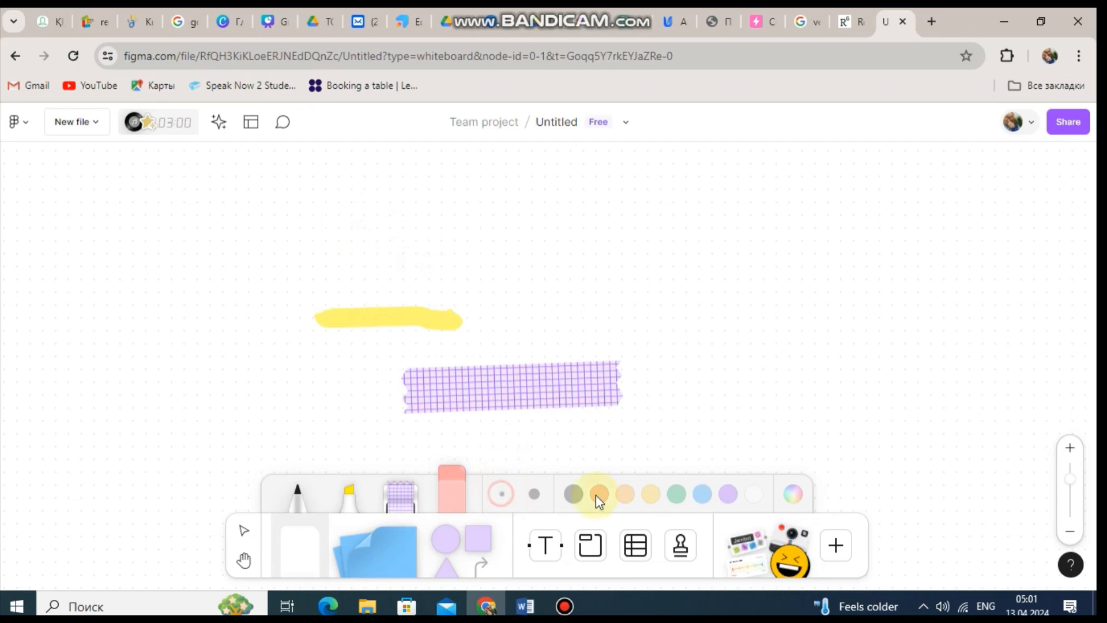
- Draw a red wavy line with the marker above the yellow highlighter stroke and check the custom colour options
click(445, 544)
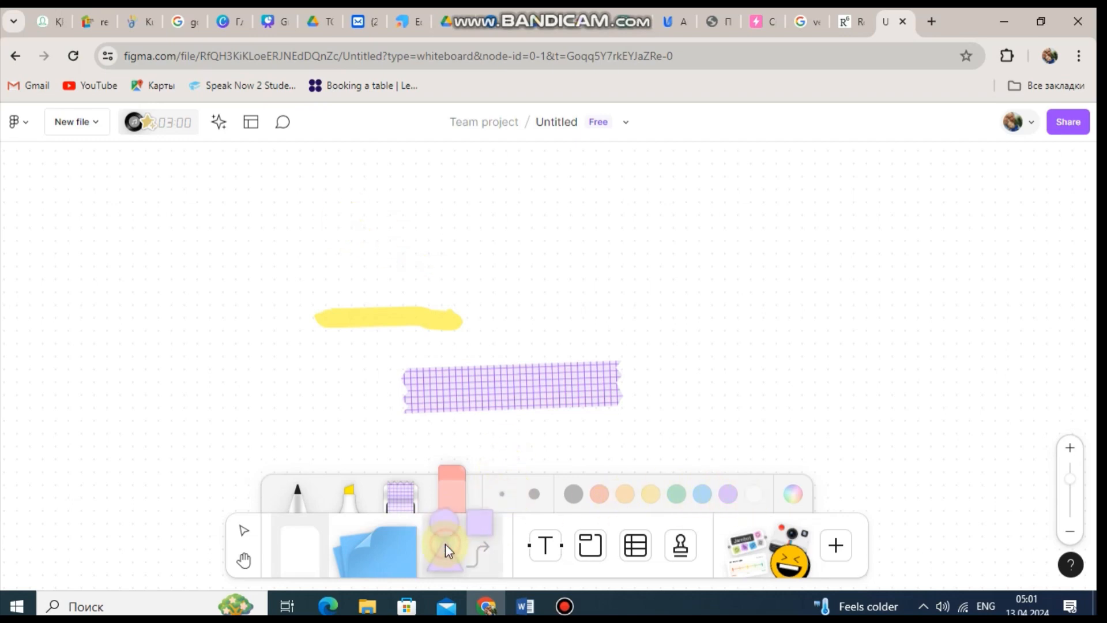
click(383, 550)
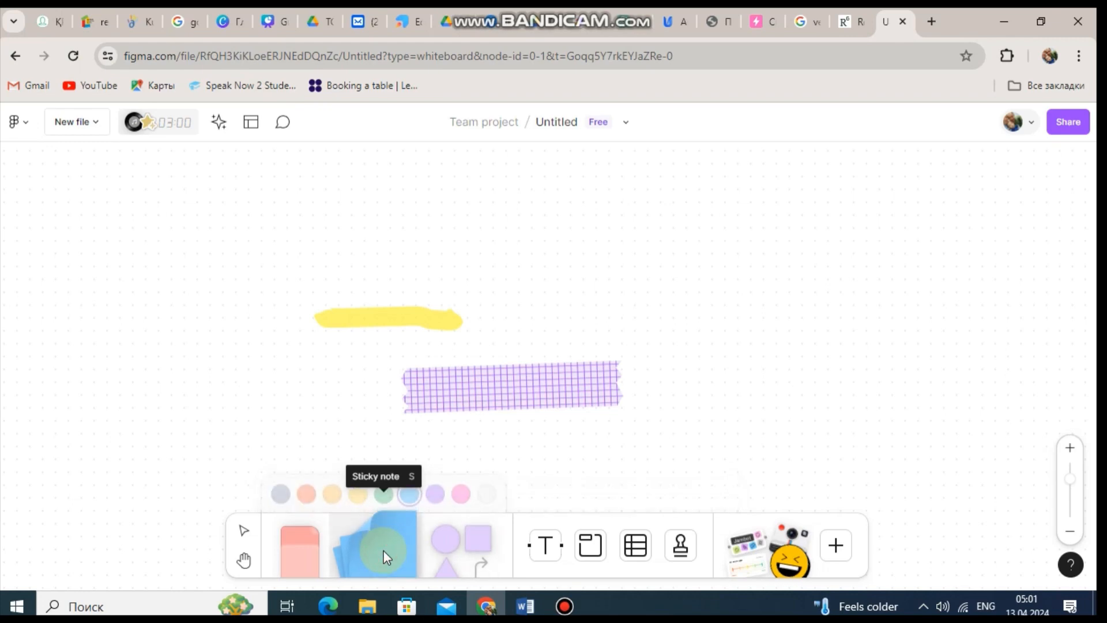
click(306, 555)
click(311, 503)
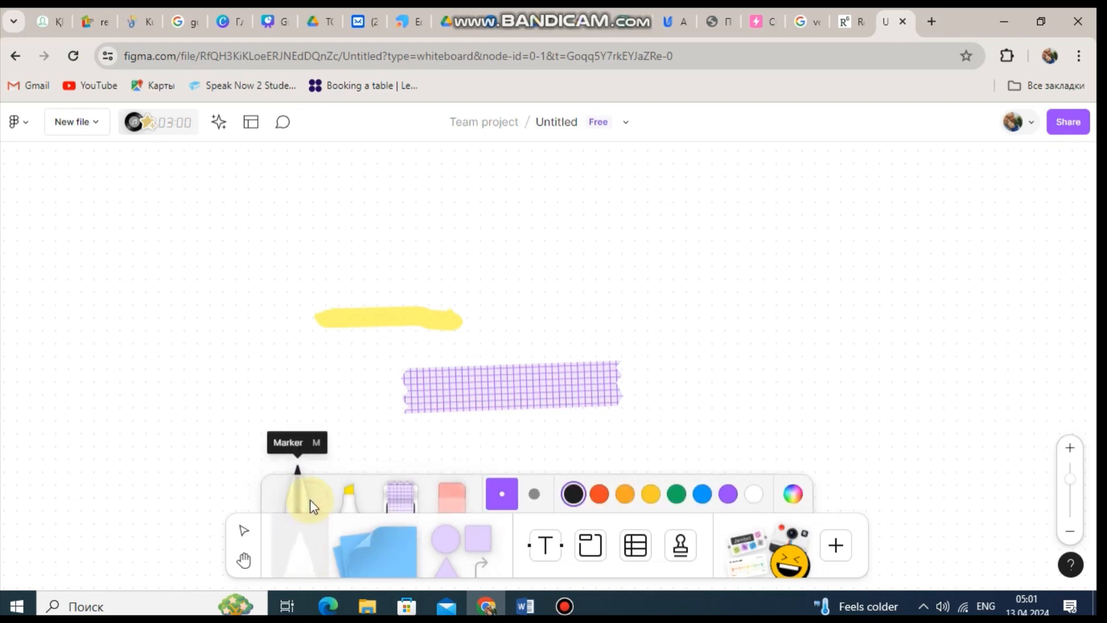
click(599, 494)
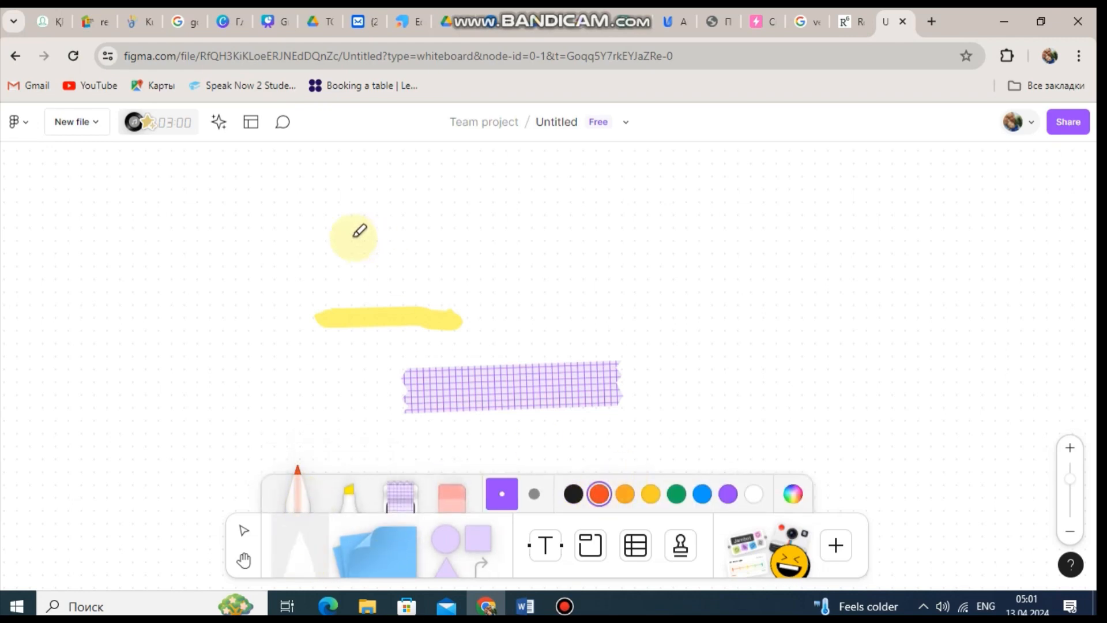
mouse_move(334, 227)
mouse_down()
mouse_move(391, 207)
mouse_move(418, 219)
mouse_move(476, 210)
mouse_move(526, 235)
mouse_up()
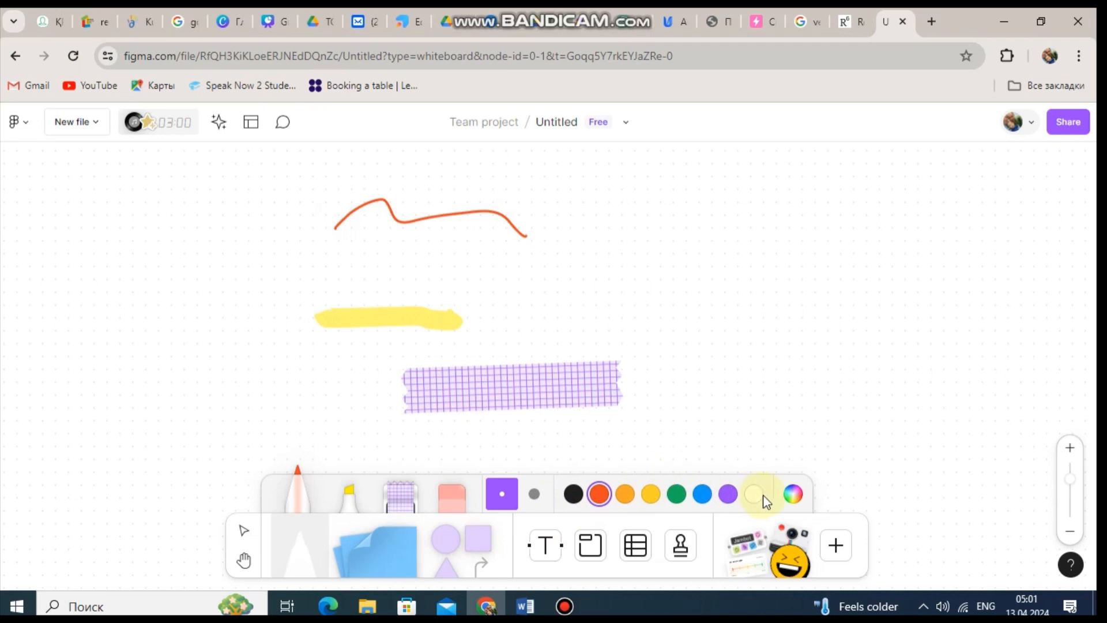
click(793, 494)
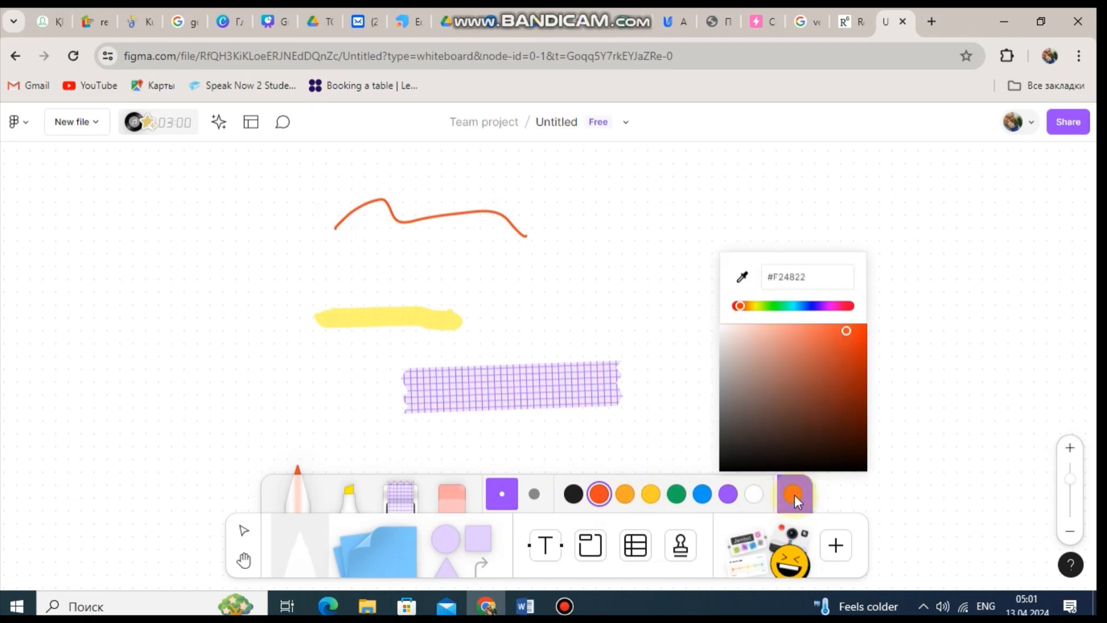
click(794, 494)
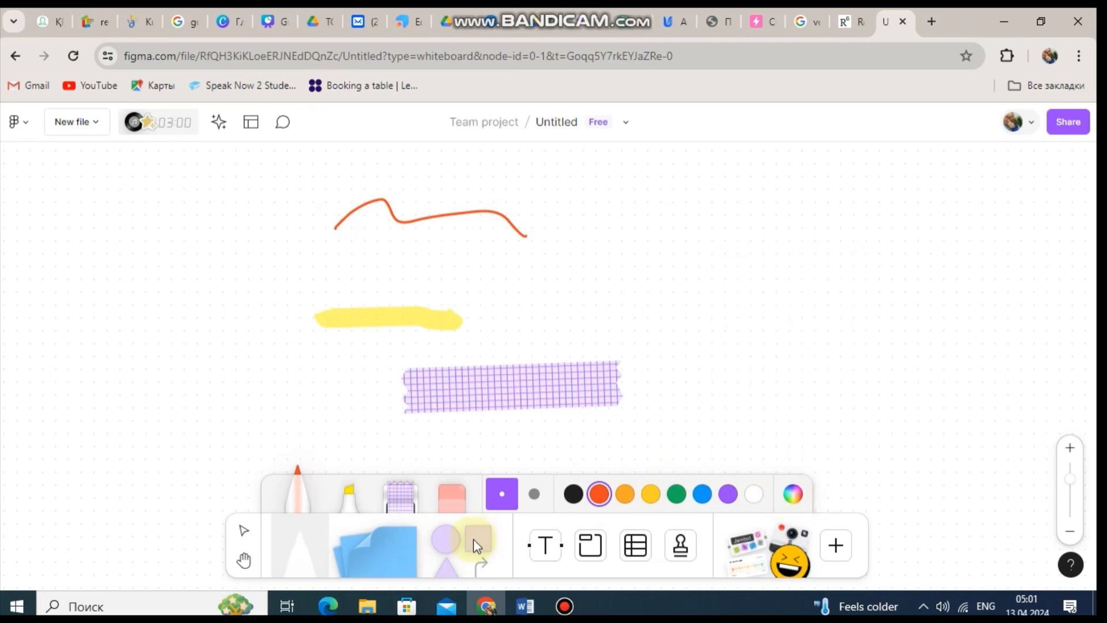
- Place a blue sticky note beside the red line and enter the text "ddfghghg" on it
click(390, 552)
click(213, 209)
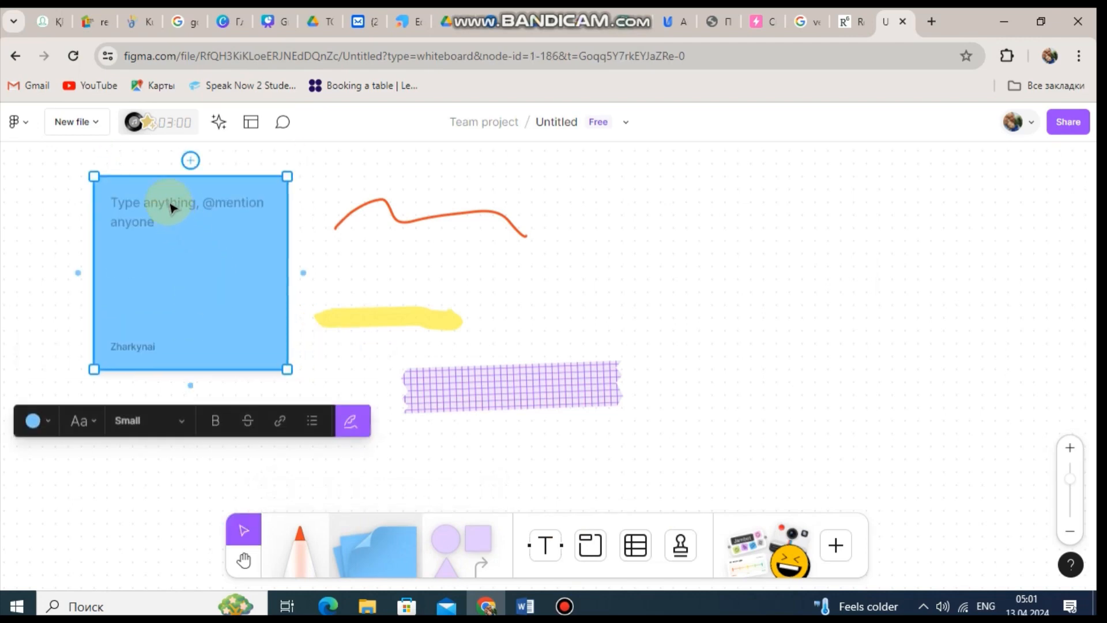
click(169, 202)
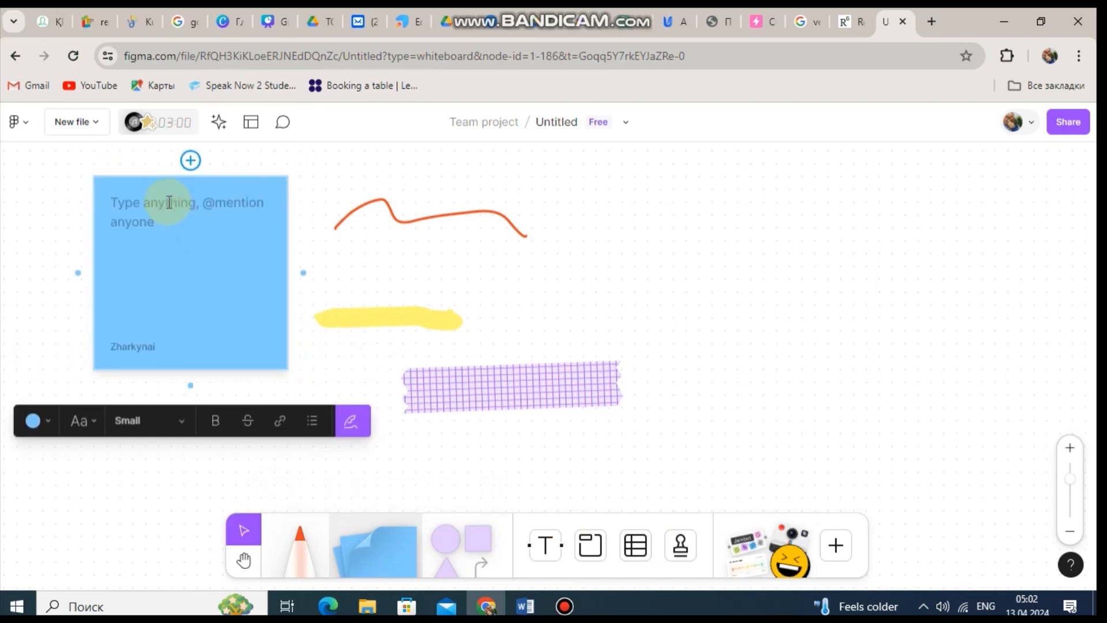
text(ddfghghg)
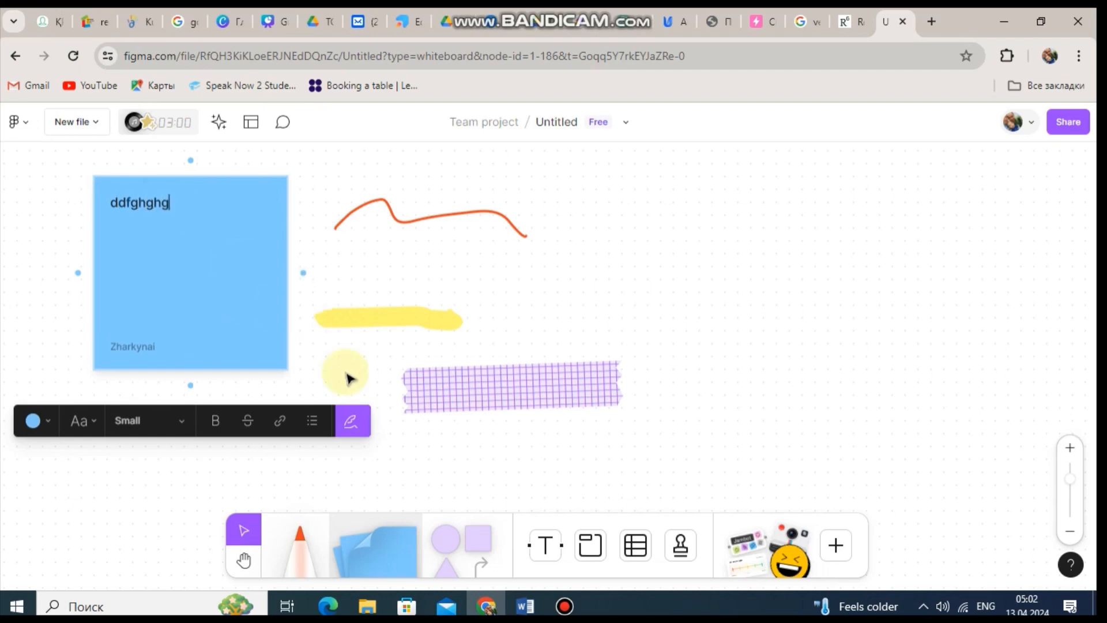
- Try yellow as the sticky note's colour and set it back to blue
click(357, 419)
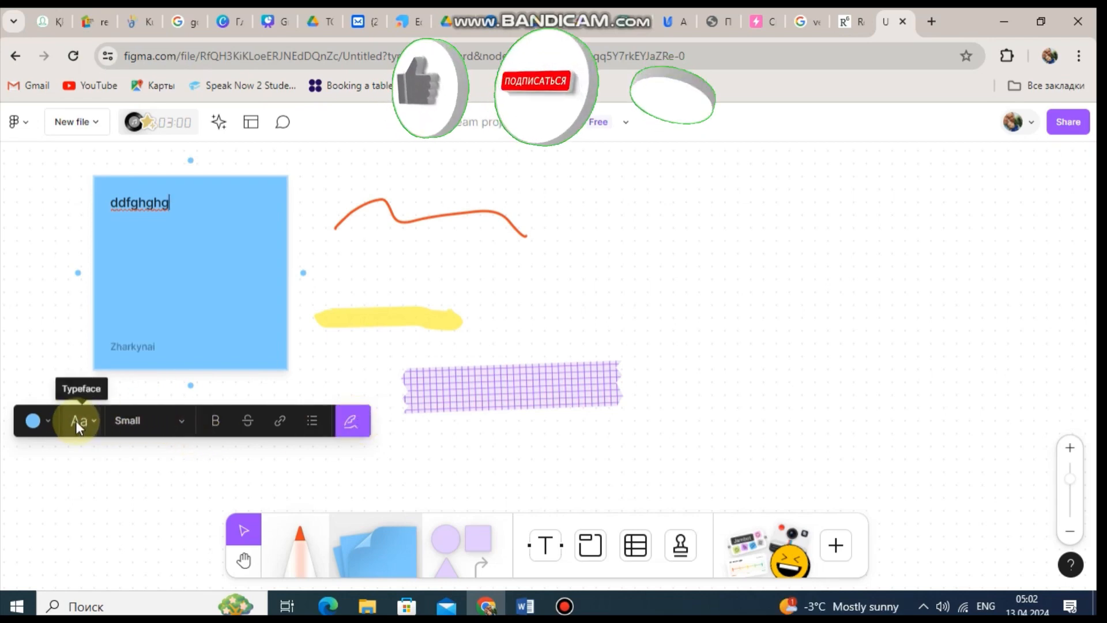
click(33, 420)
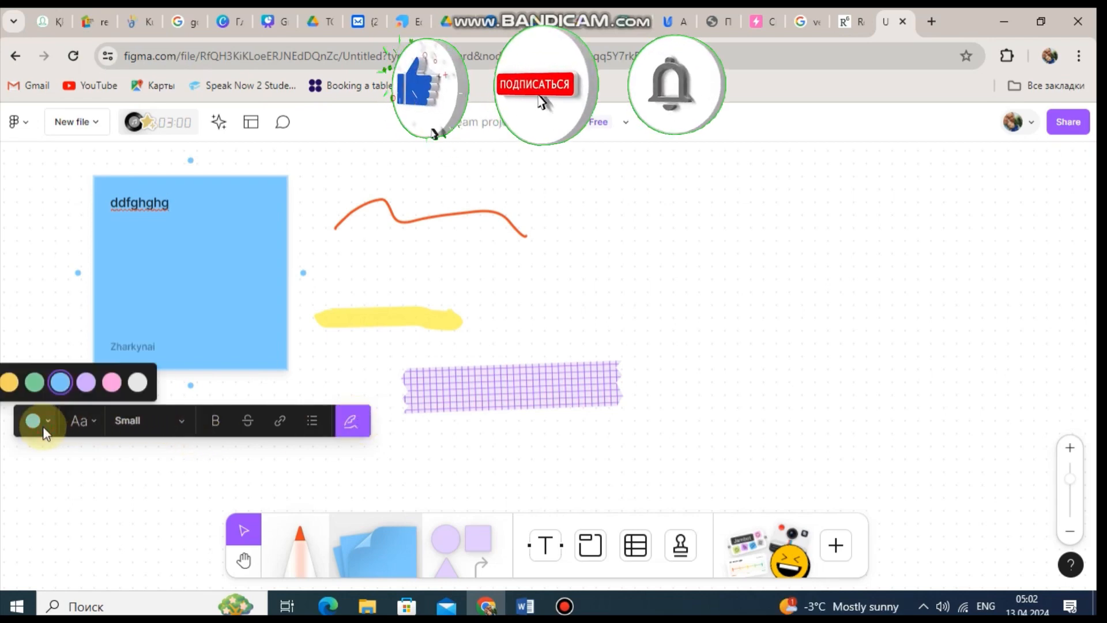
click(9, 383)
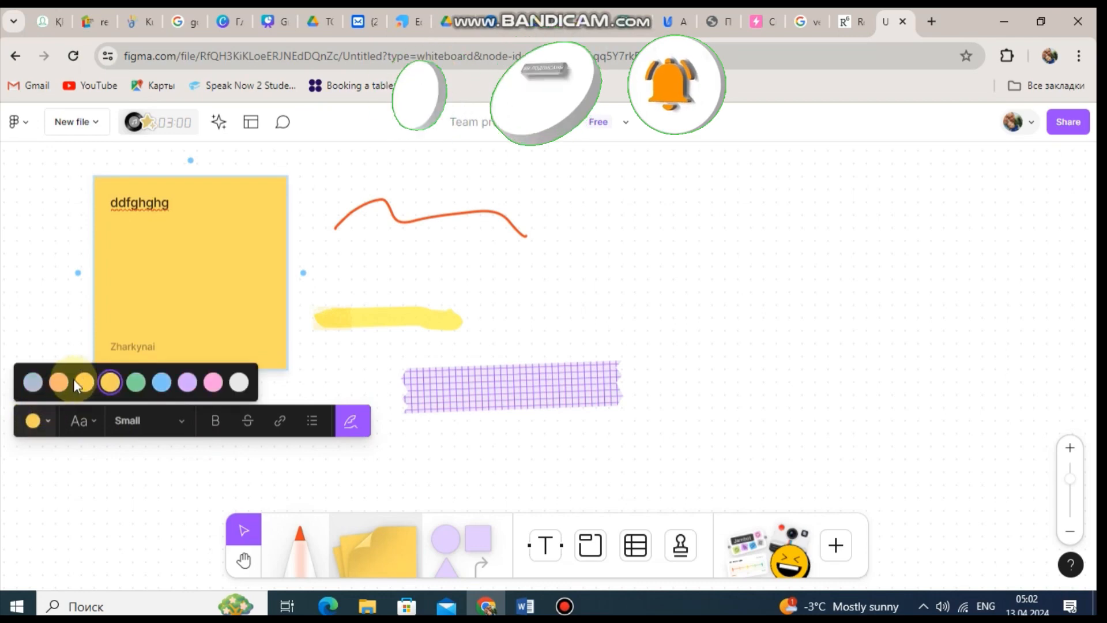
click(166, 382)
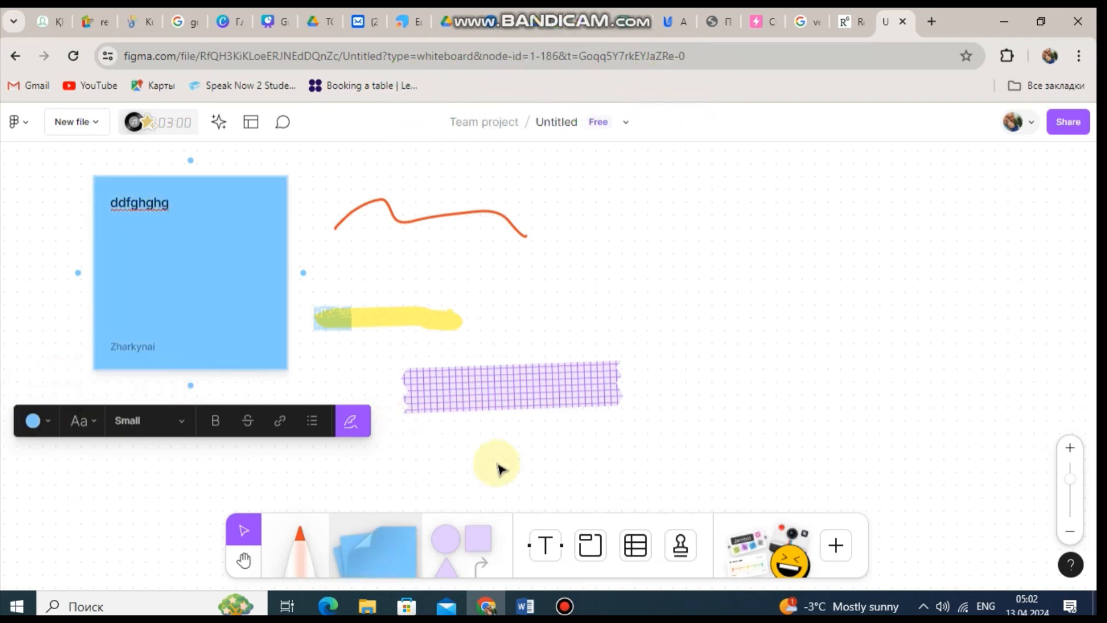
click(522, 473)
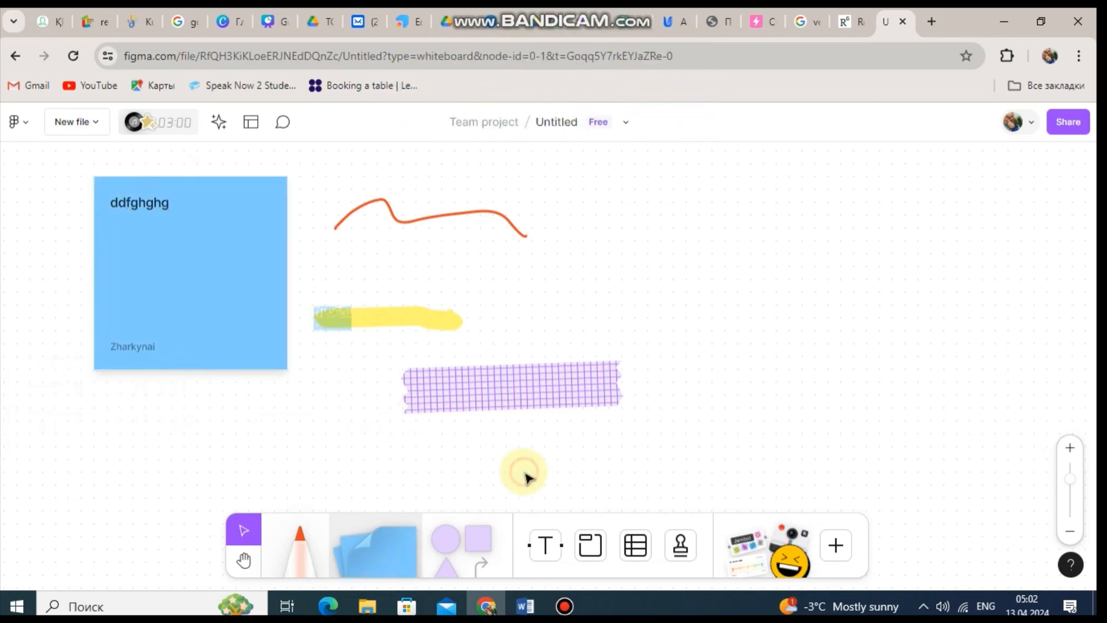
- Draw a straight diagonal arrow below the blue sticky note, pointing up to its lower edge
click(455, 536)
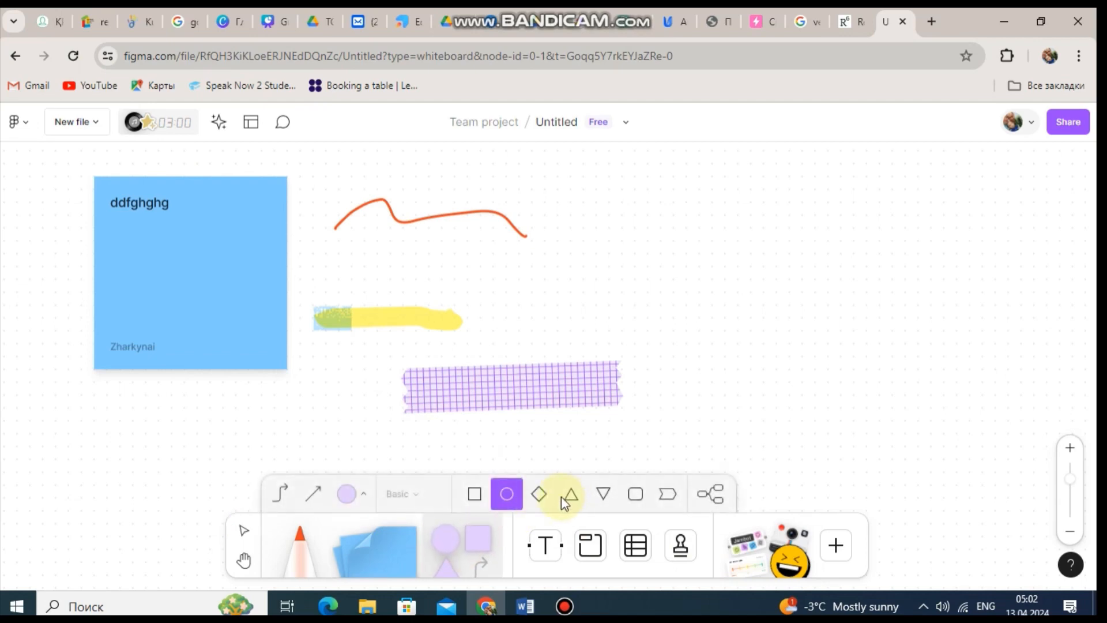
click(310, 495)
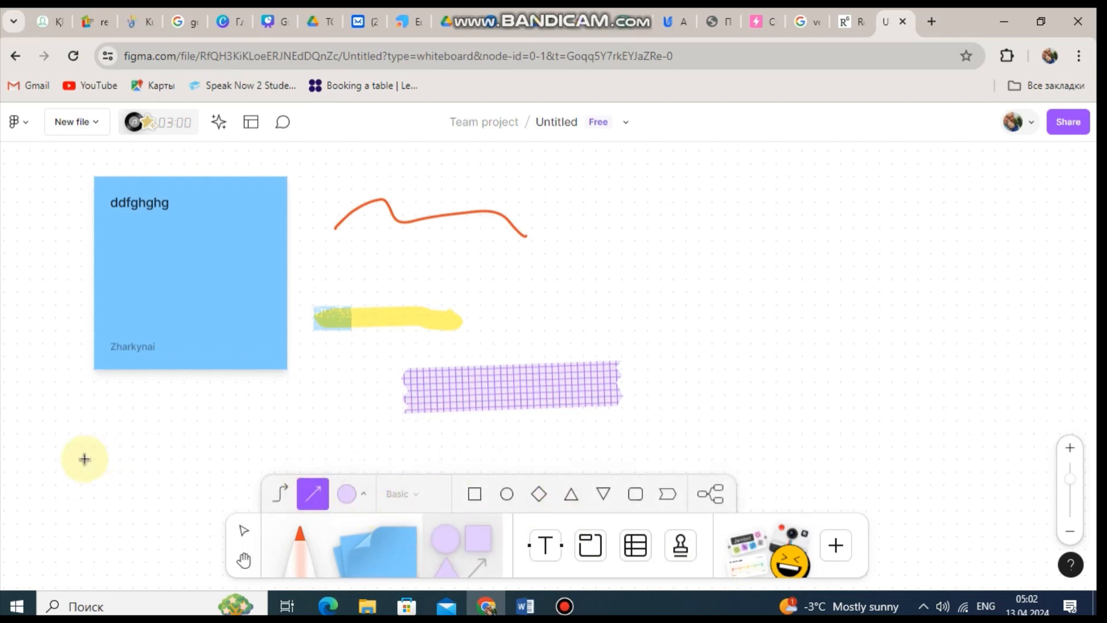
drag(68, 460, 122, 382)
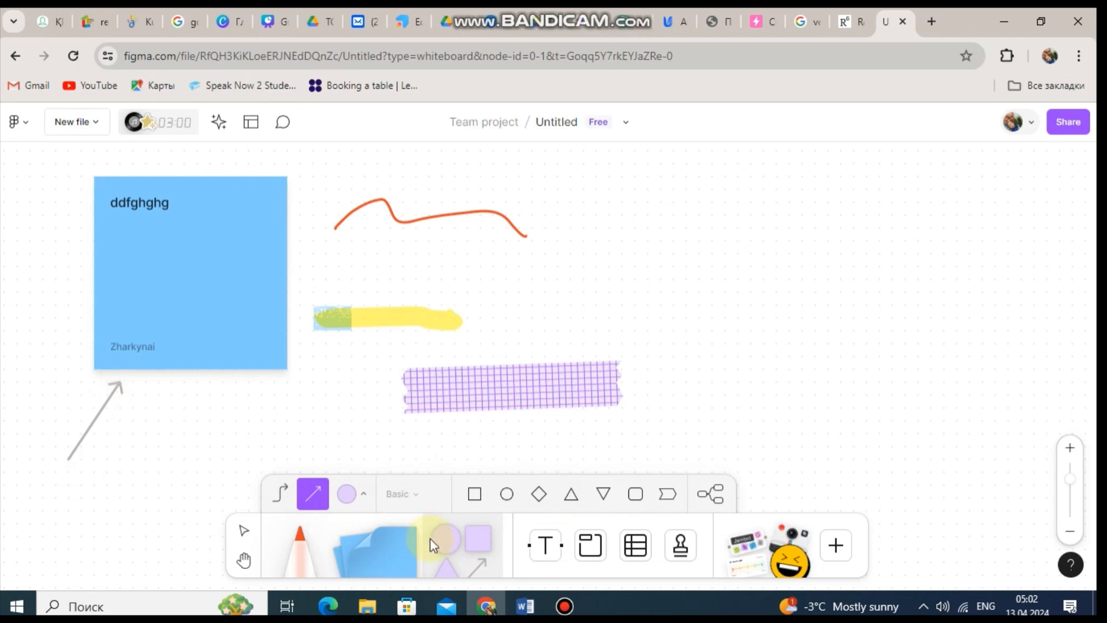
- Add the text "I am writing." above and to the right of the red wavy line
click(547, 553)
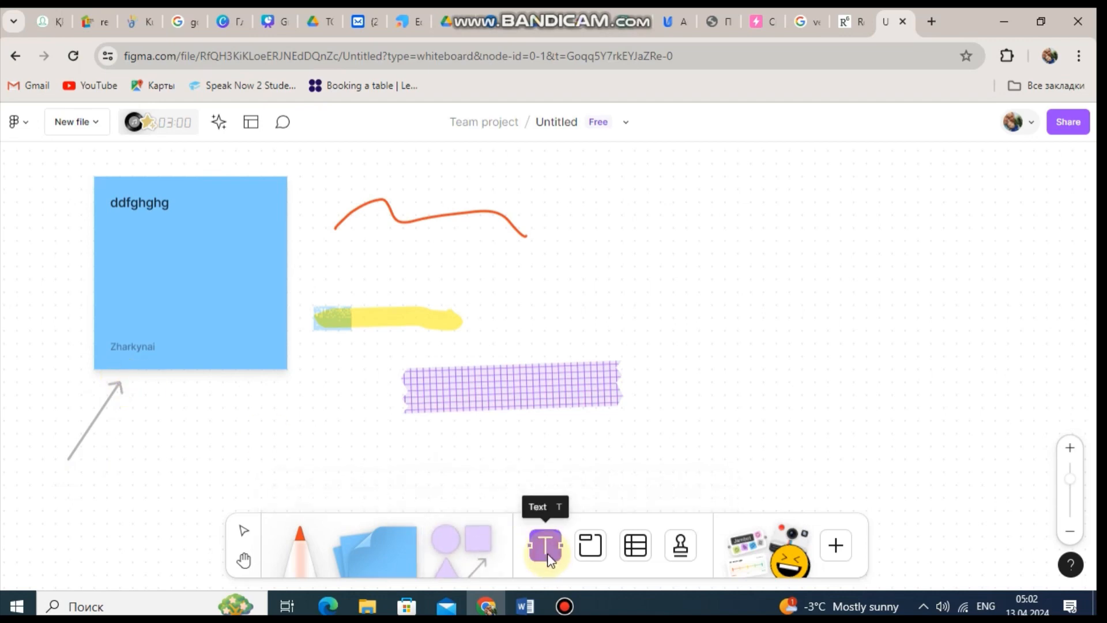
click(571, 177)
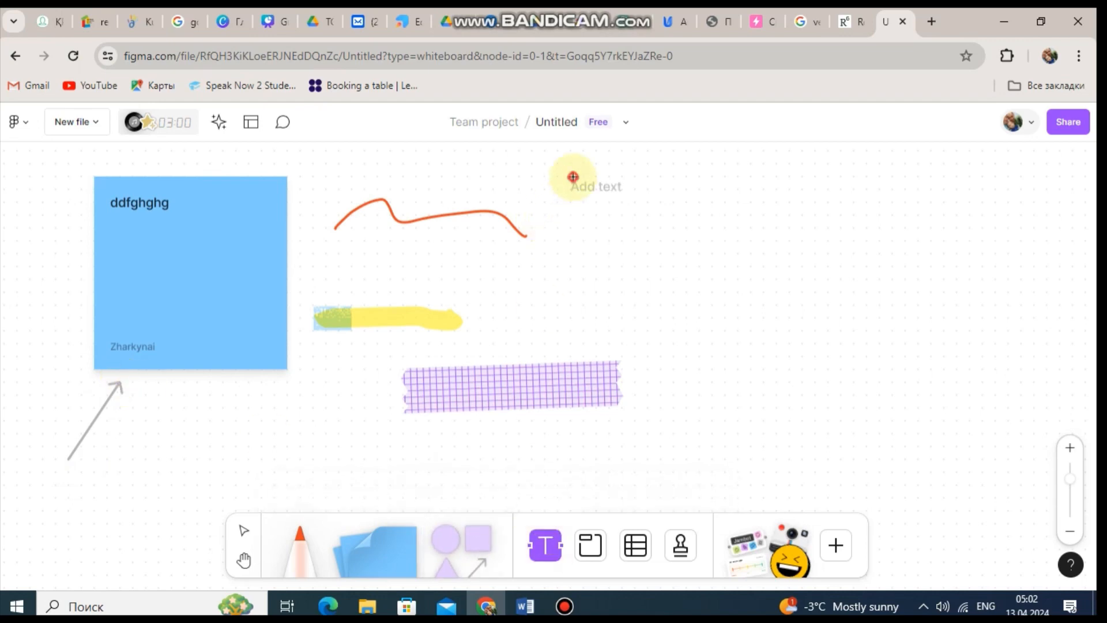
drag(790, 237, 827, 245)
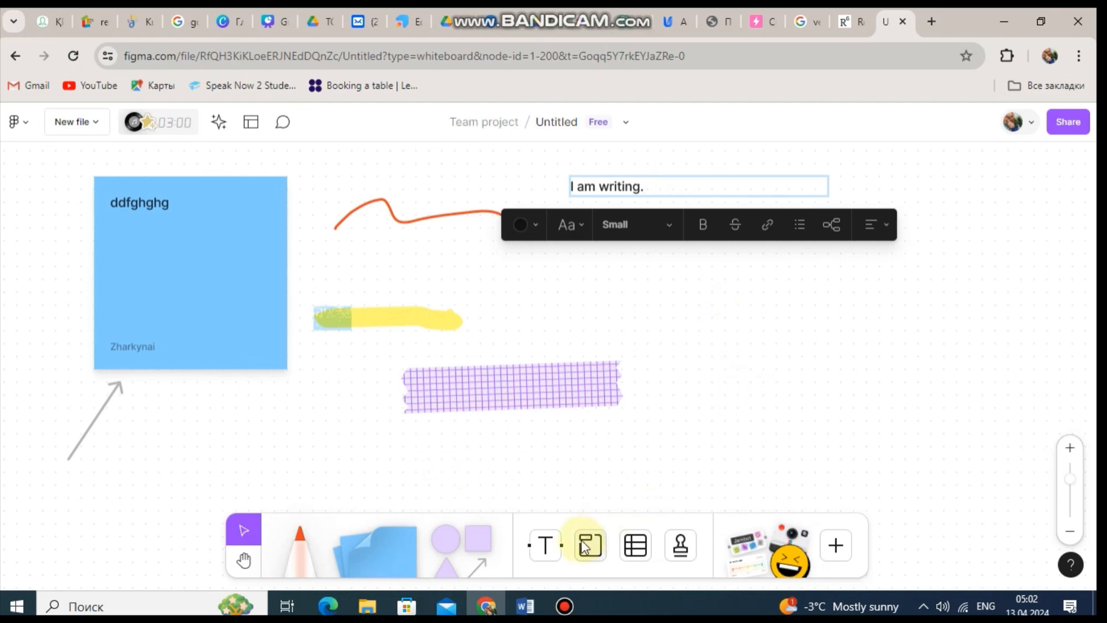
key(Escape)
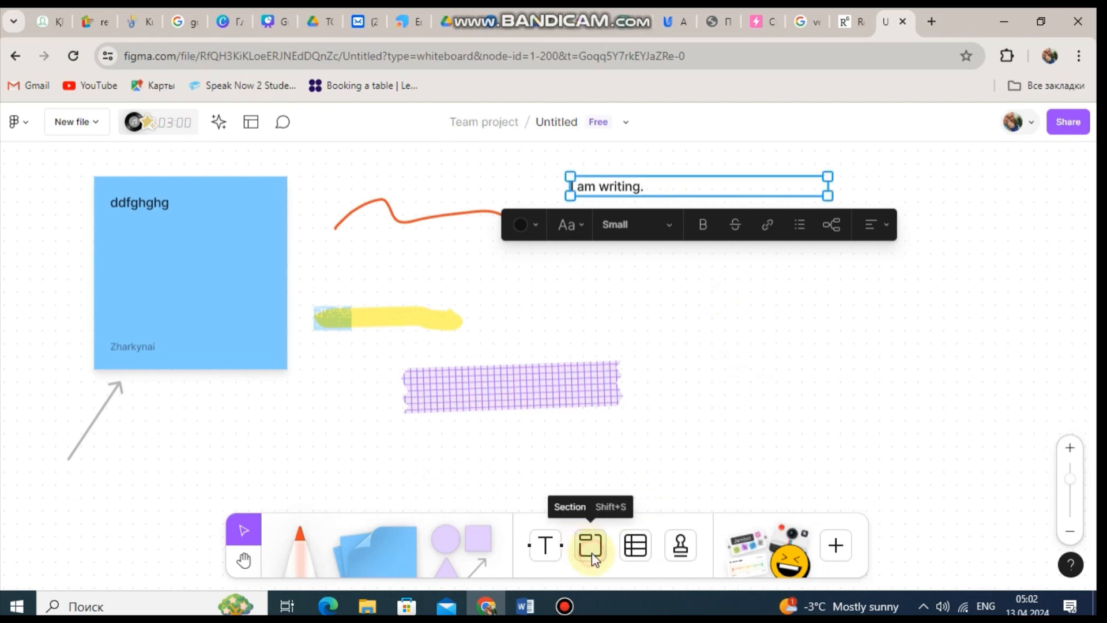
- Draw a small wide section just below the right end of the purple washi tape and deselect it
click(592, 552)
drag(545, 433, 680, 469)
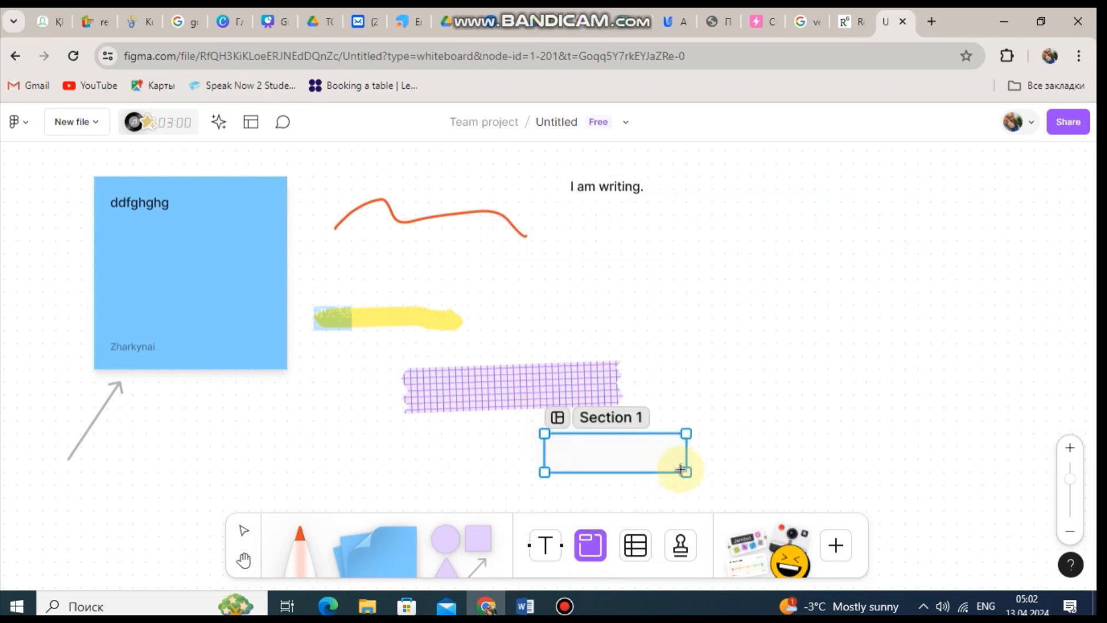
click(602, 453)
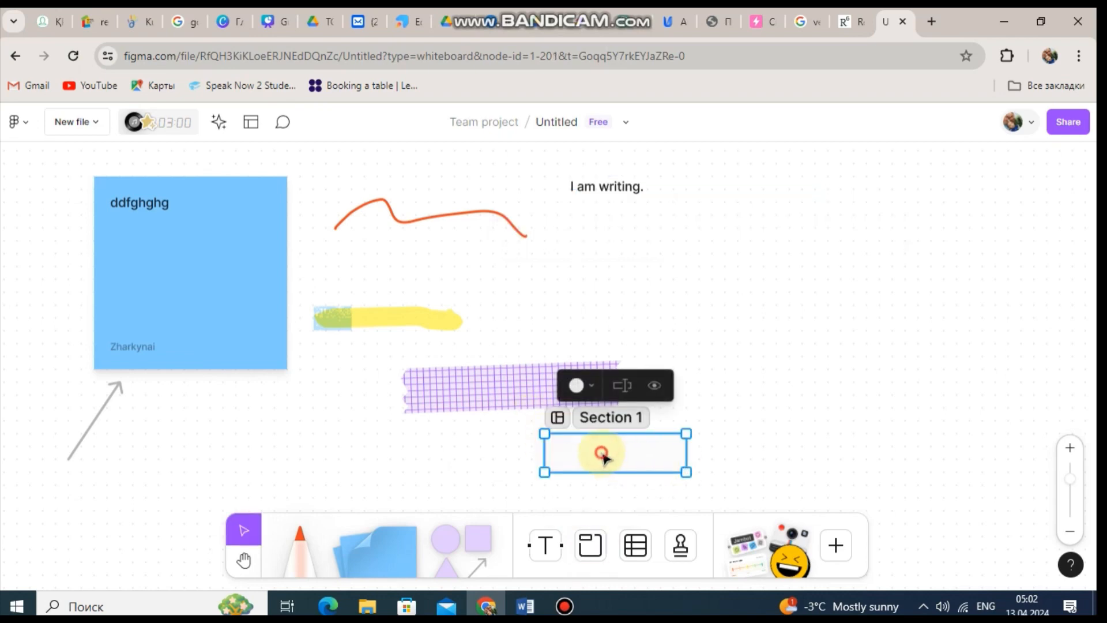
click(727, 425)
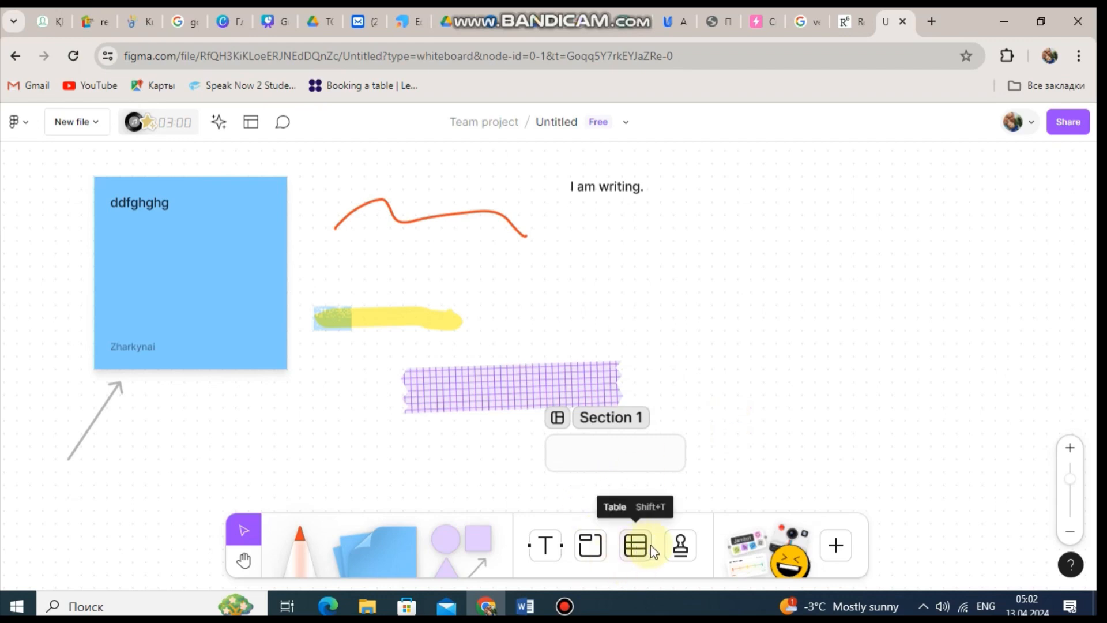
- Place two green thumbs-up stamps side by side below the text "I am writing."
click(681, 547)
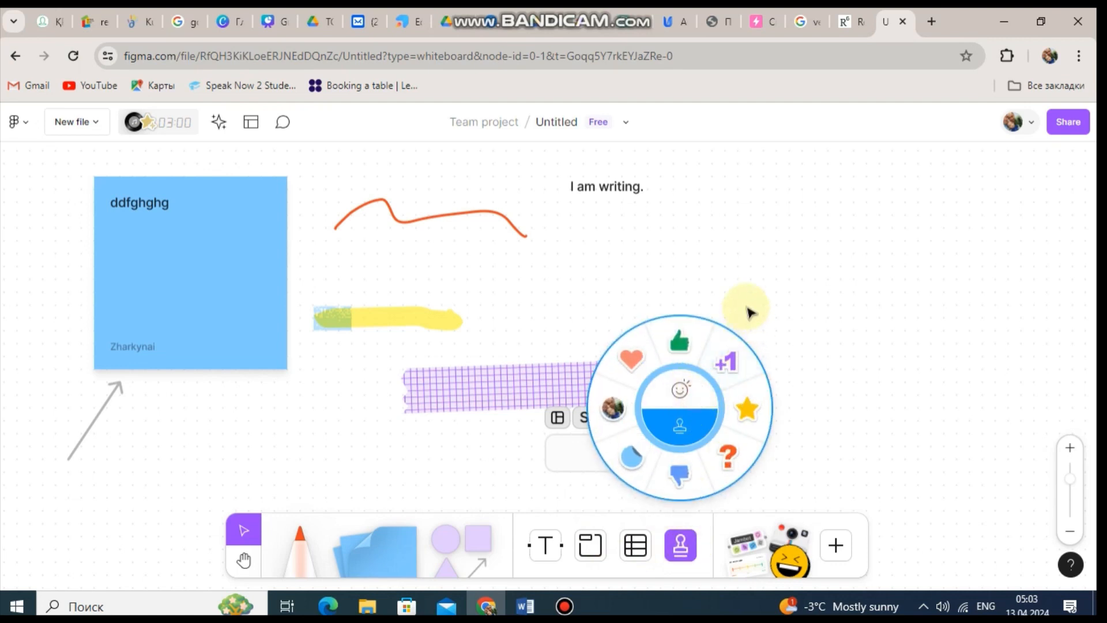
click(674, 345)
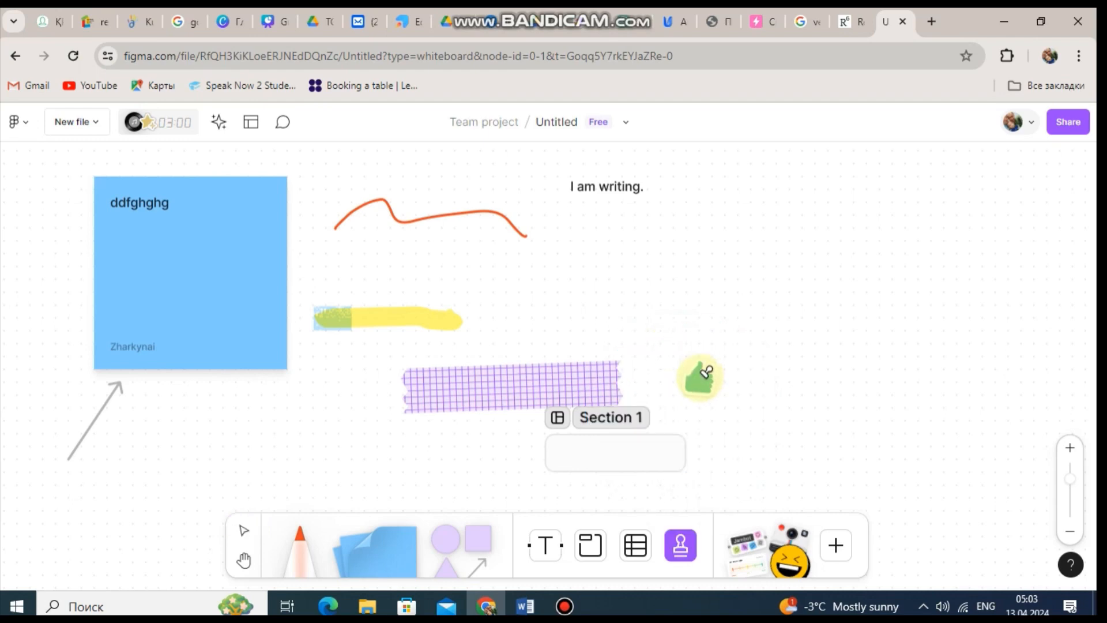
click(640, 224)
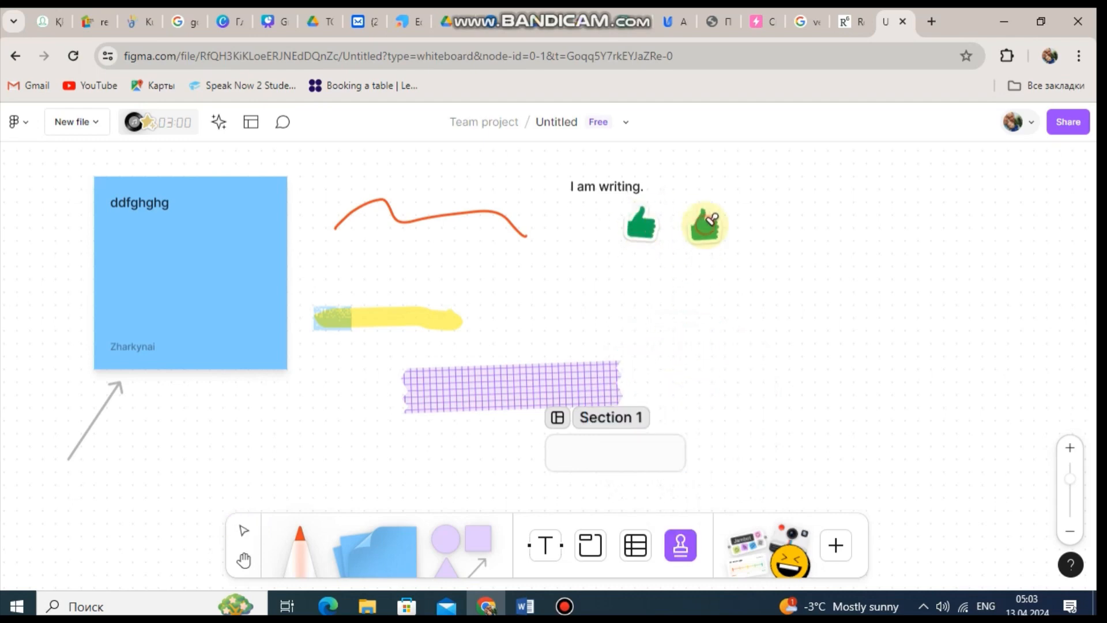
click(704, 223)
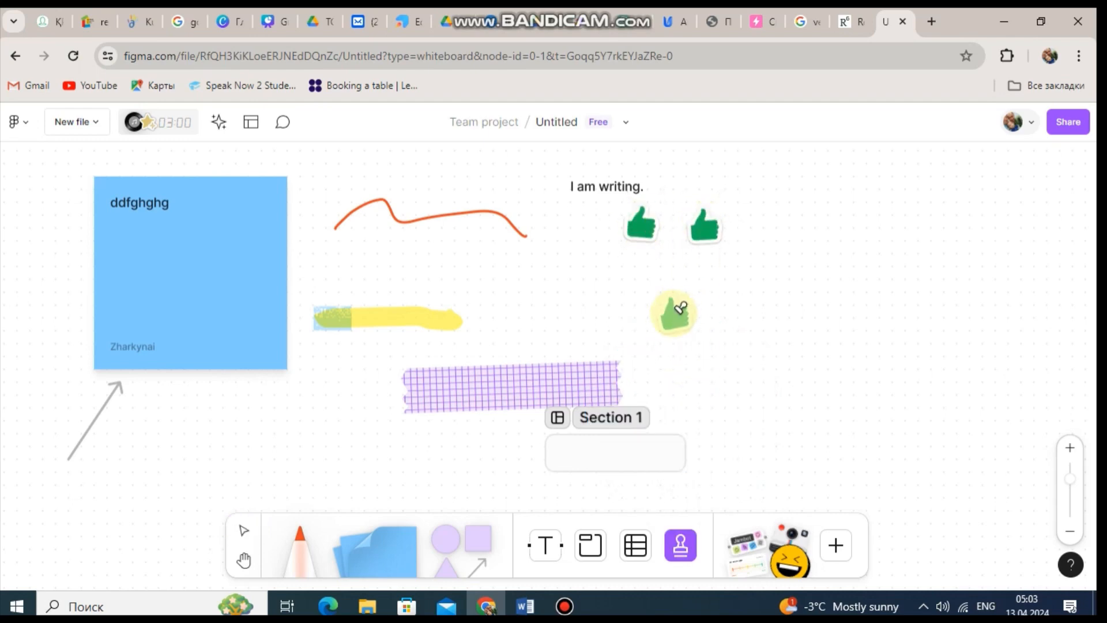
- Delete the right-hand thumbs-up stamp, leaving the one closer to the text
click(691, 546)
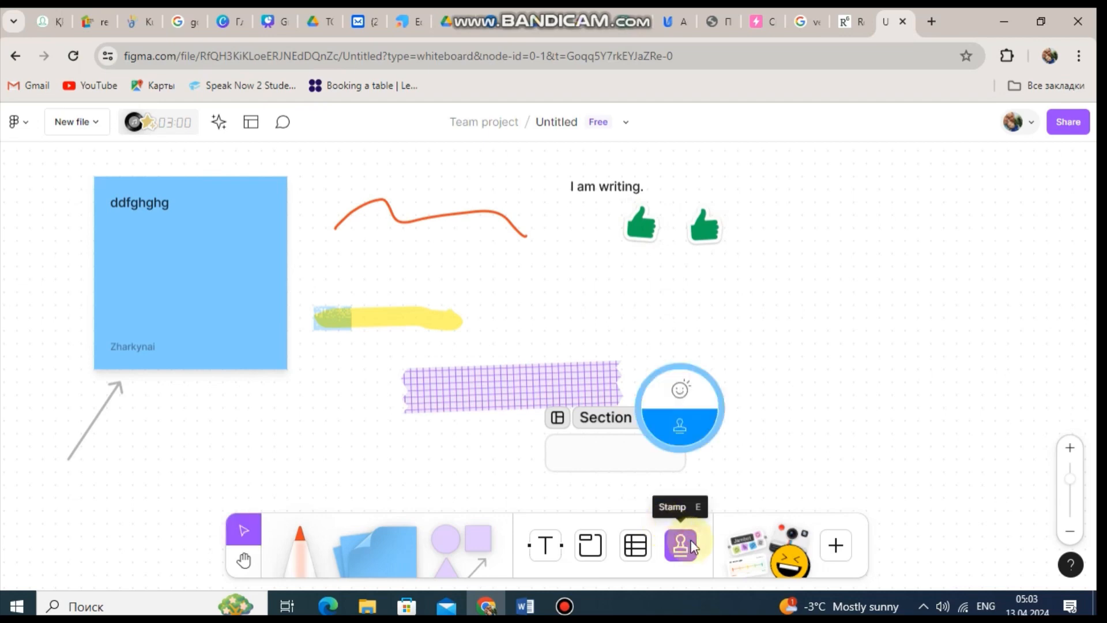
click(706, 222)
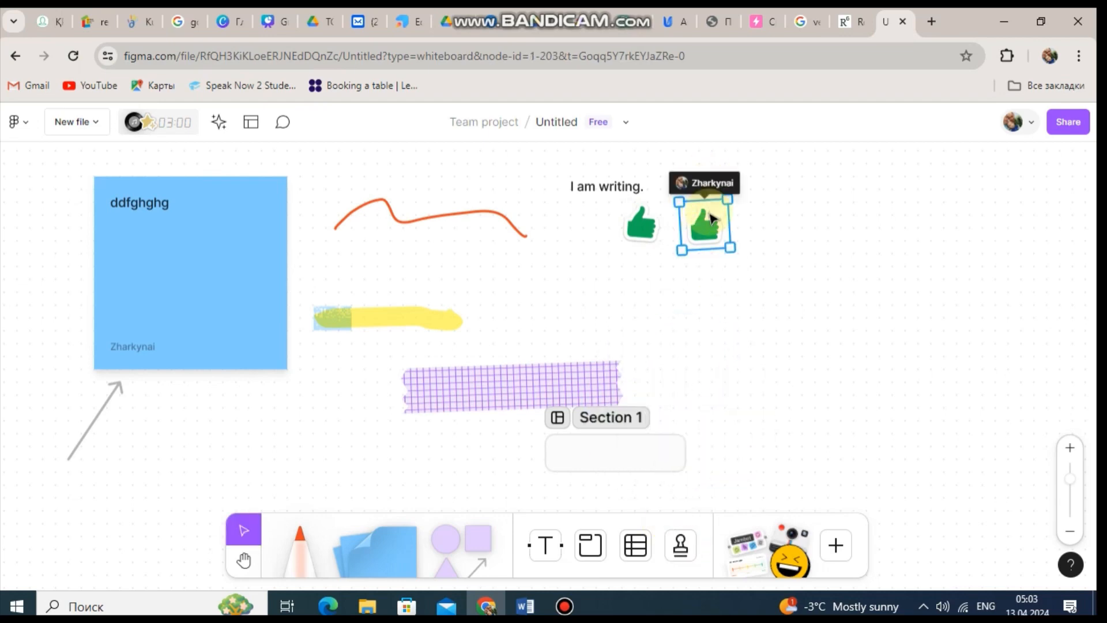
key(Delete)
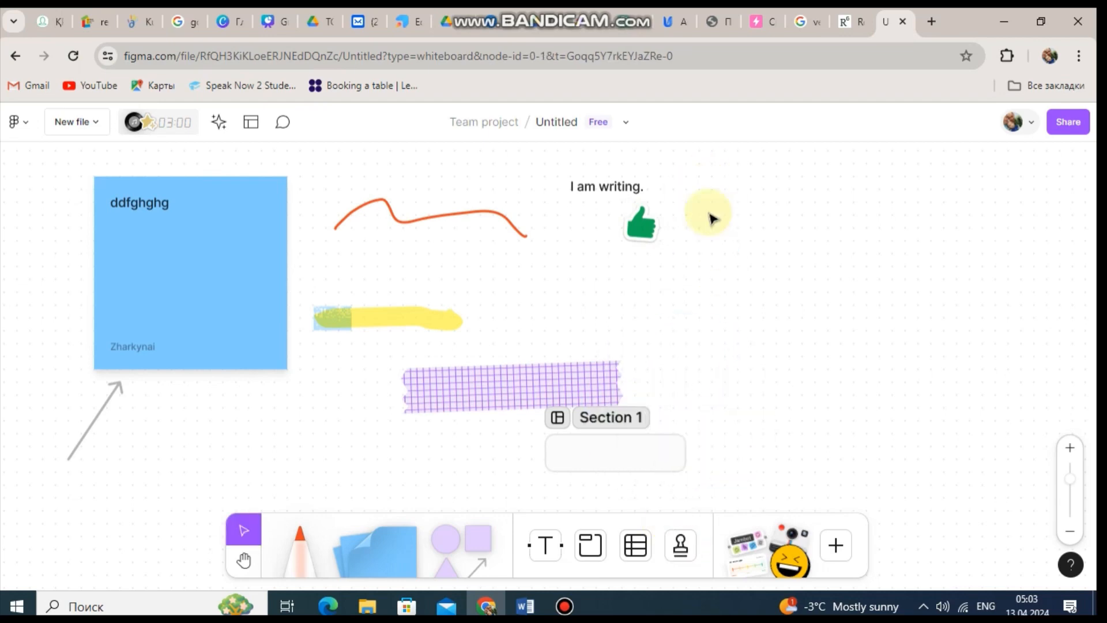
- Insert the "Let's talk about it!" sticker from the Nature buddies sticker library and shrink it to less than half its size
click(743, 551)
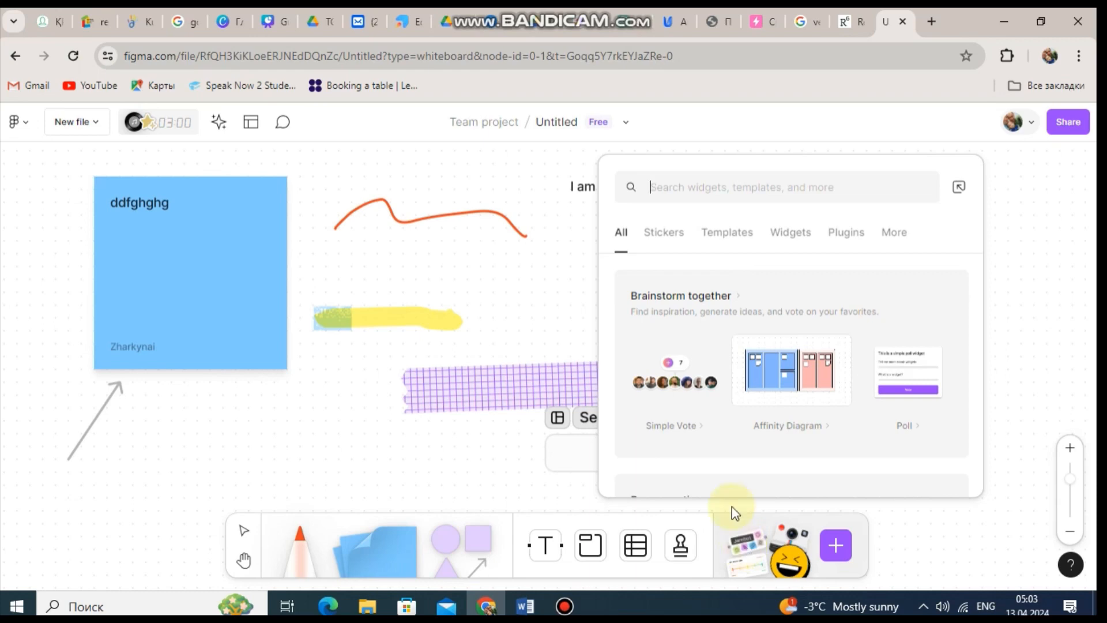
click(672, 225)
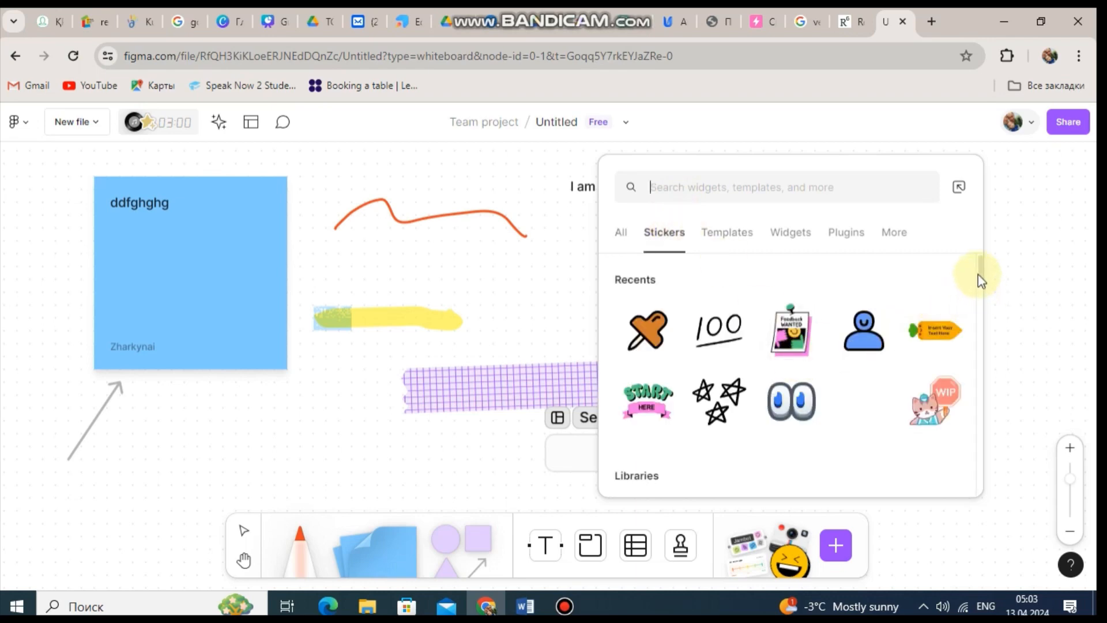
scroll(980, 277, down, 3)
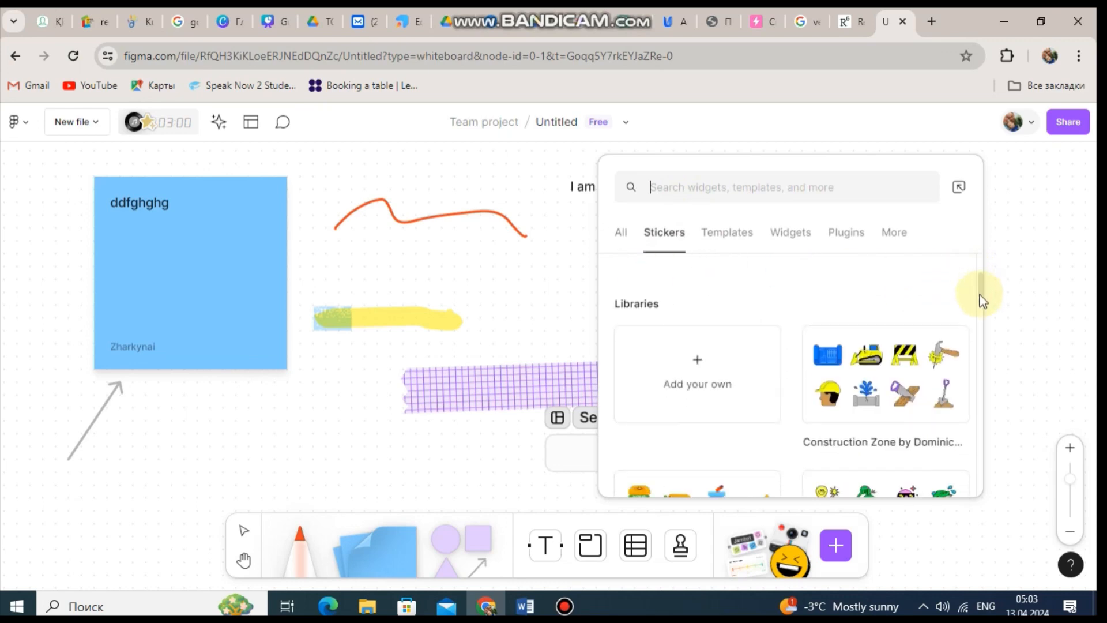
scroll(982, 300, down, 7)
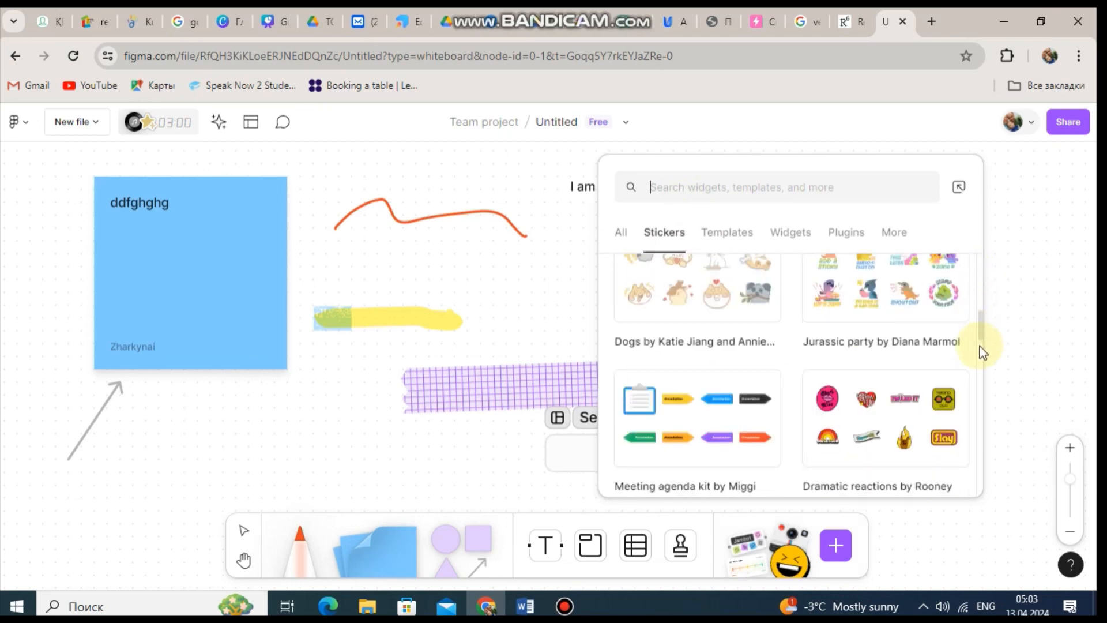
scroll(980, 346, down, 5)
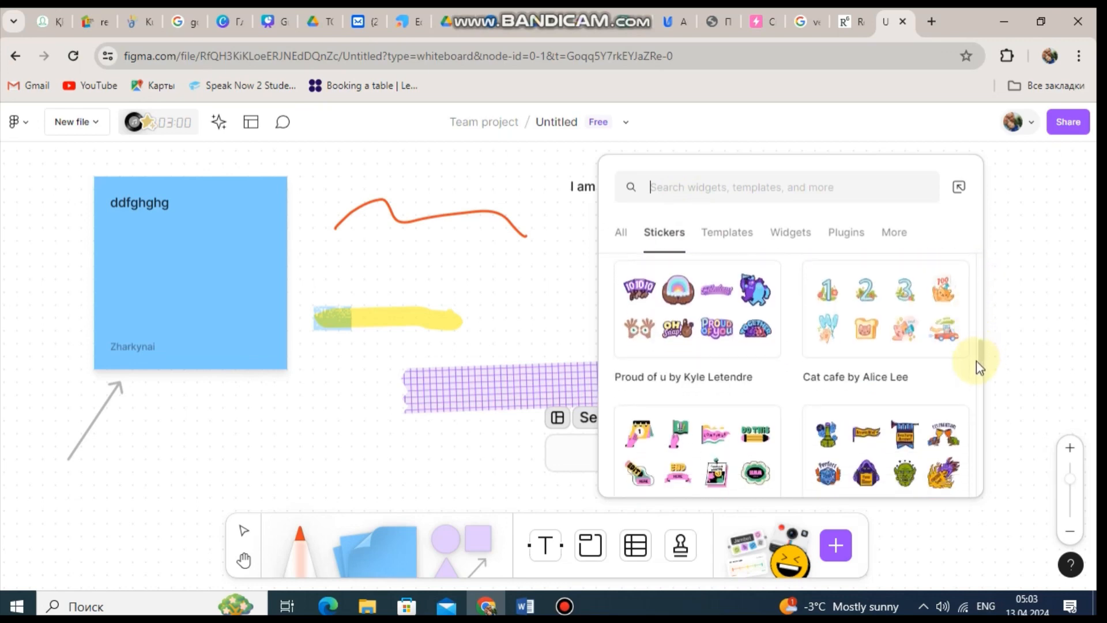
scroll(977, 361, down, 1)
scroll(973, 367, up, 1)
scroll(971, 361, down, 1)
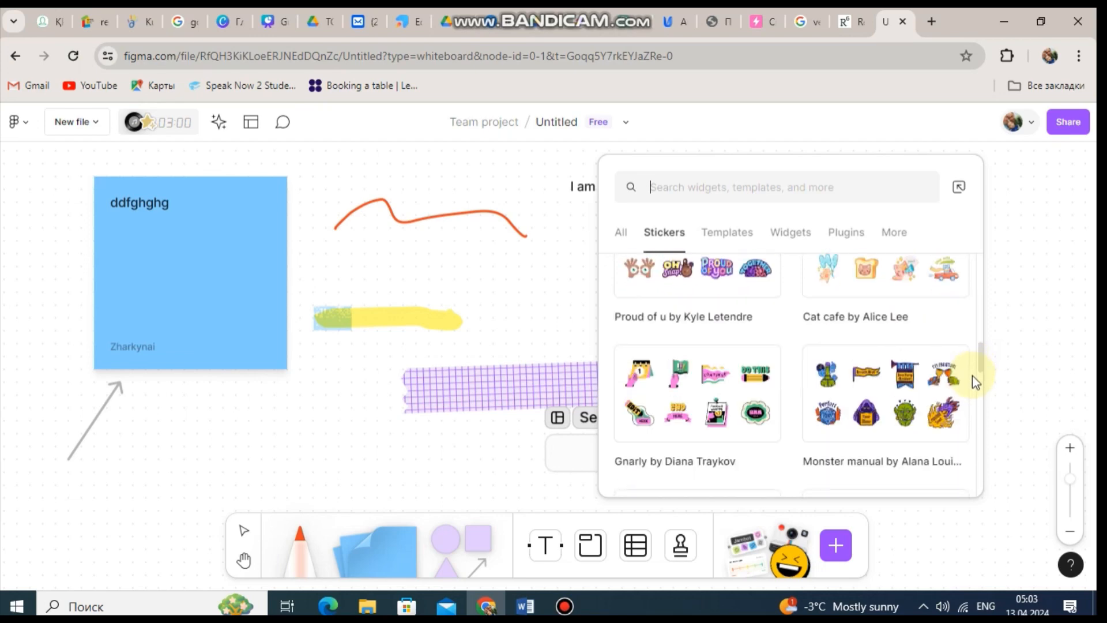
scroll(972, 375, down, 3)
scroll(969, 385, up, 5)
scroll(968, 349, down, 6)
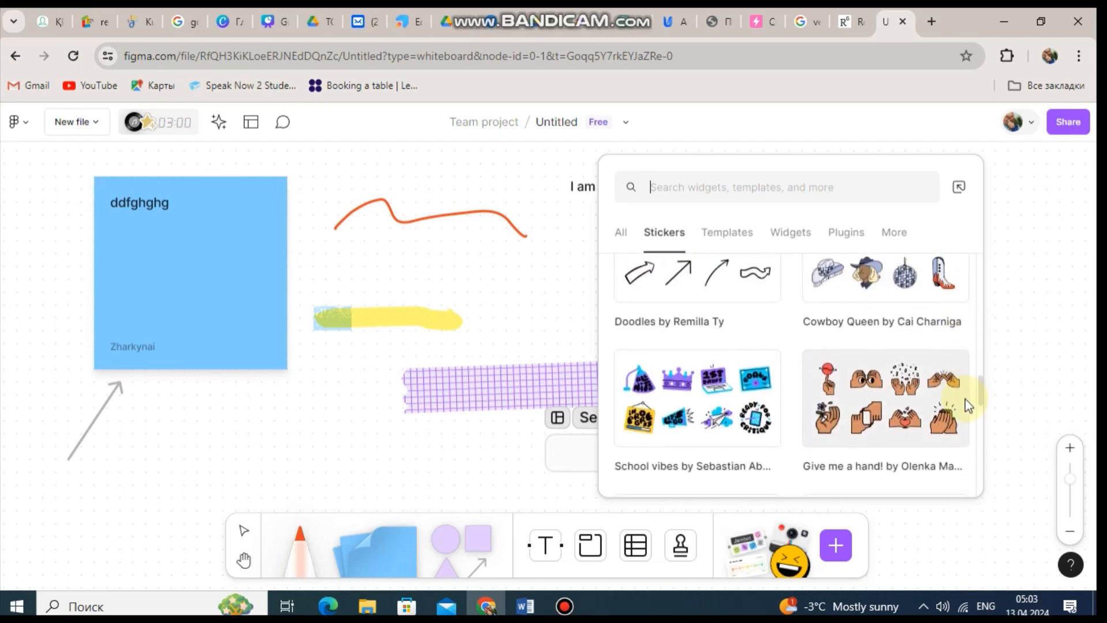
scroll(959, 389, up, 2)
scroll(961, 398, down, 4)
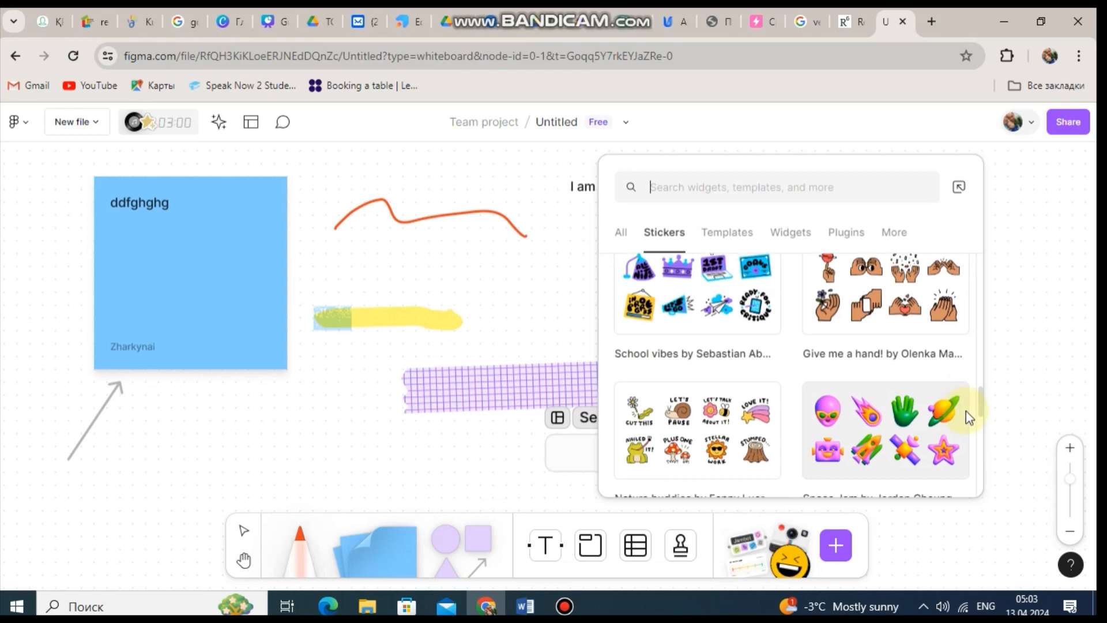
drag(967, 410, 967, 412)
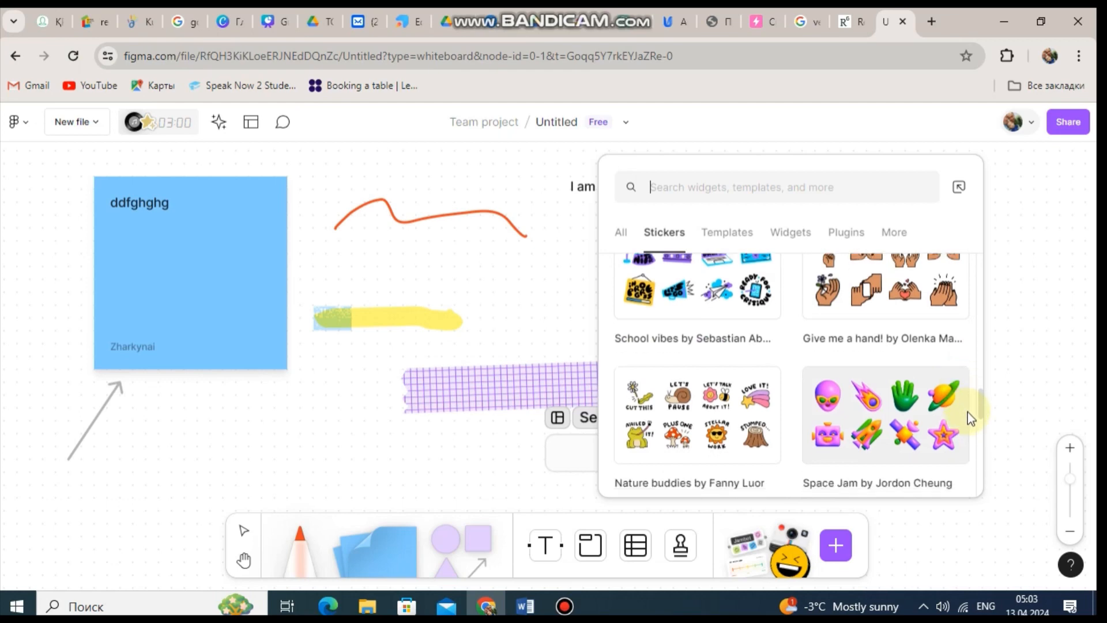
scroll(967, 414, down, 2)
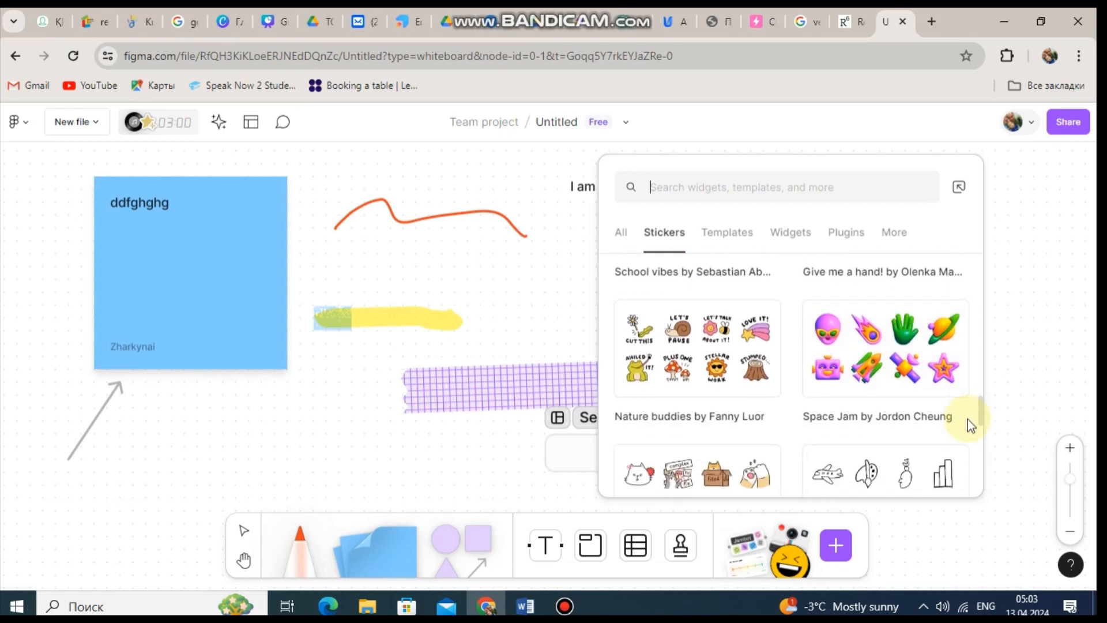
click(715, 332)
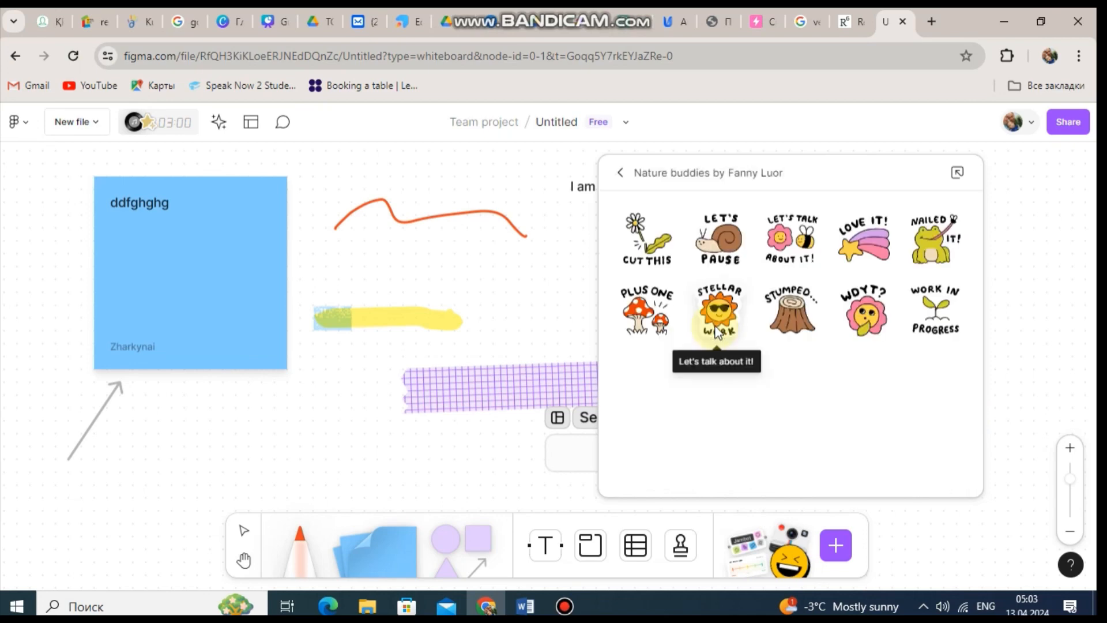
click(785, 234)
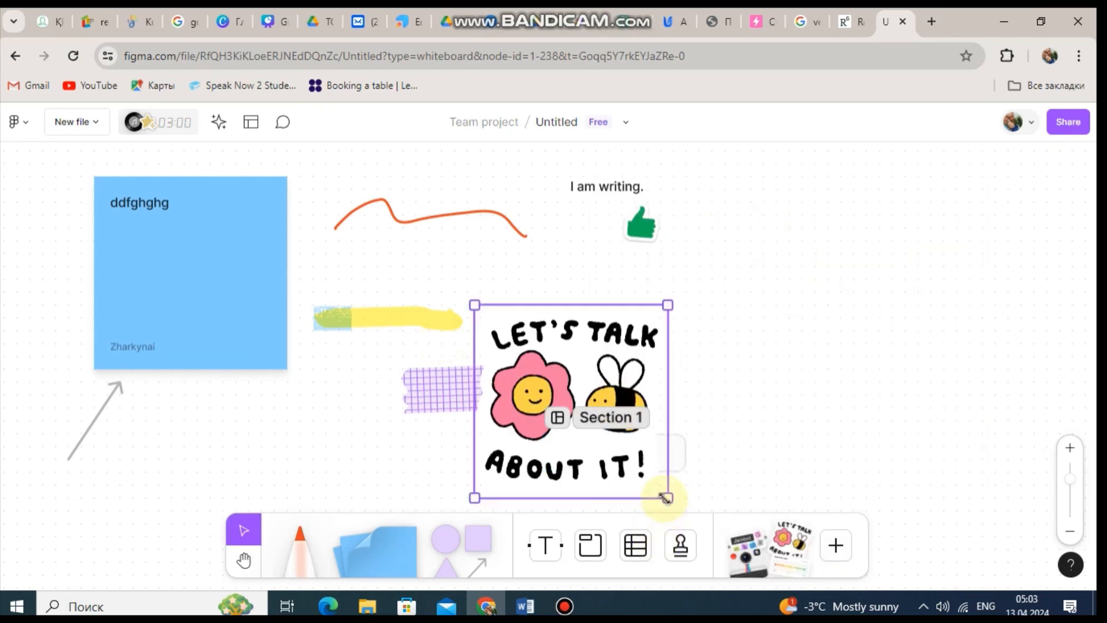
drag(666, 497, 556, 387)
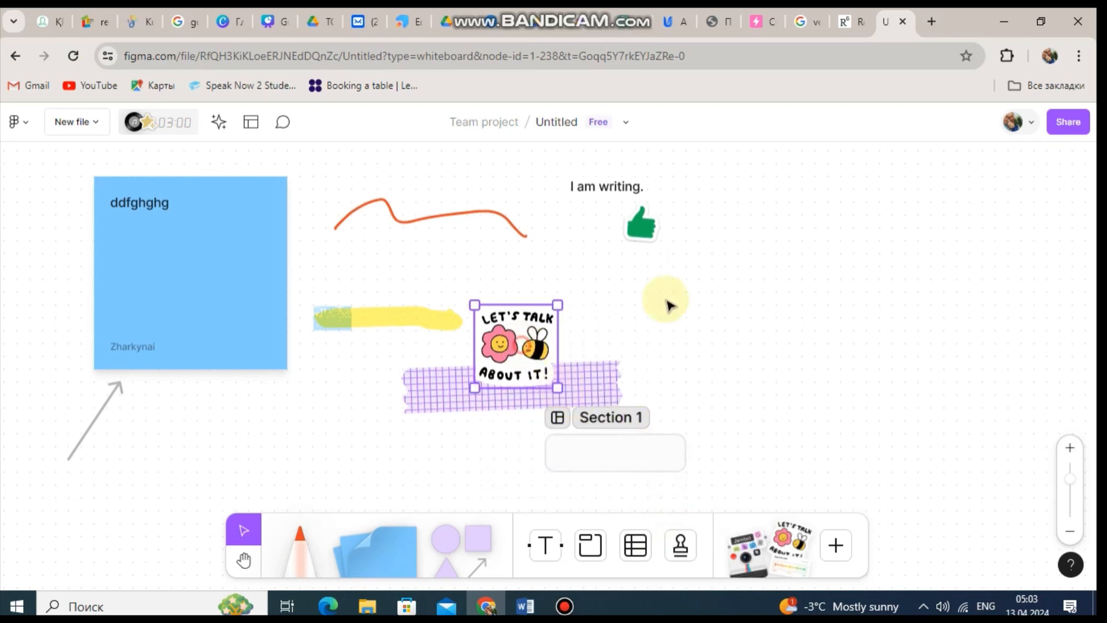
- Move the "Let's talk about it!" sticker to the right of the green thumbs-up stamp and deselect it
drag(669, 306, 752, 228)
click(791, 340)
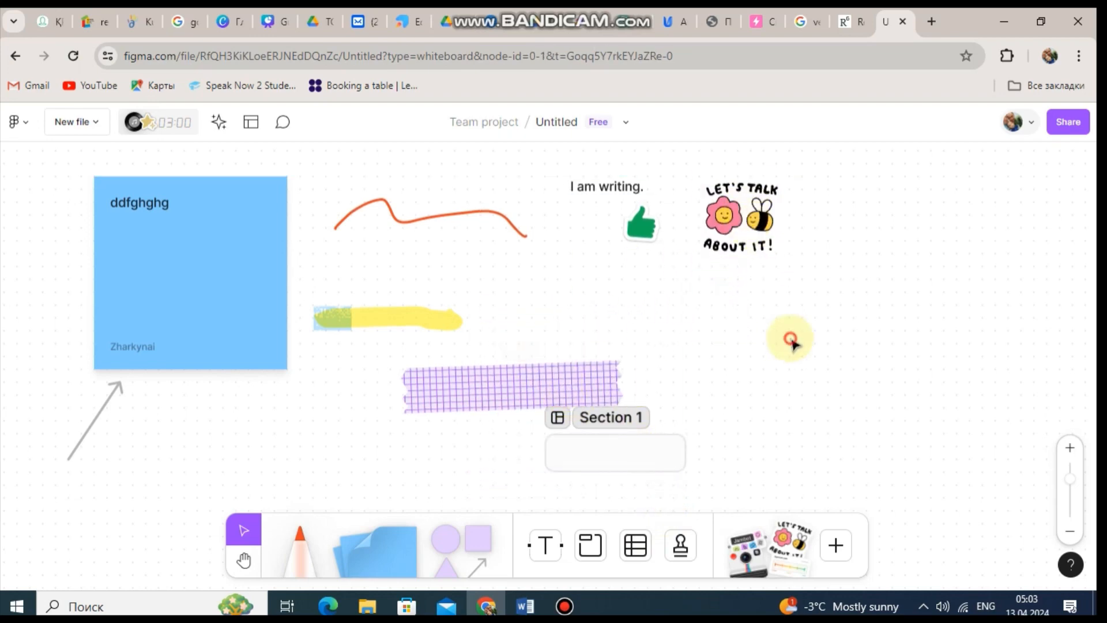
- Search the stickers and widgets library for "animals", look through the results of all categories, and close the library
click(737, 549)
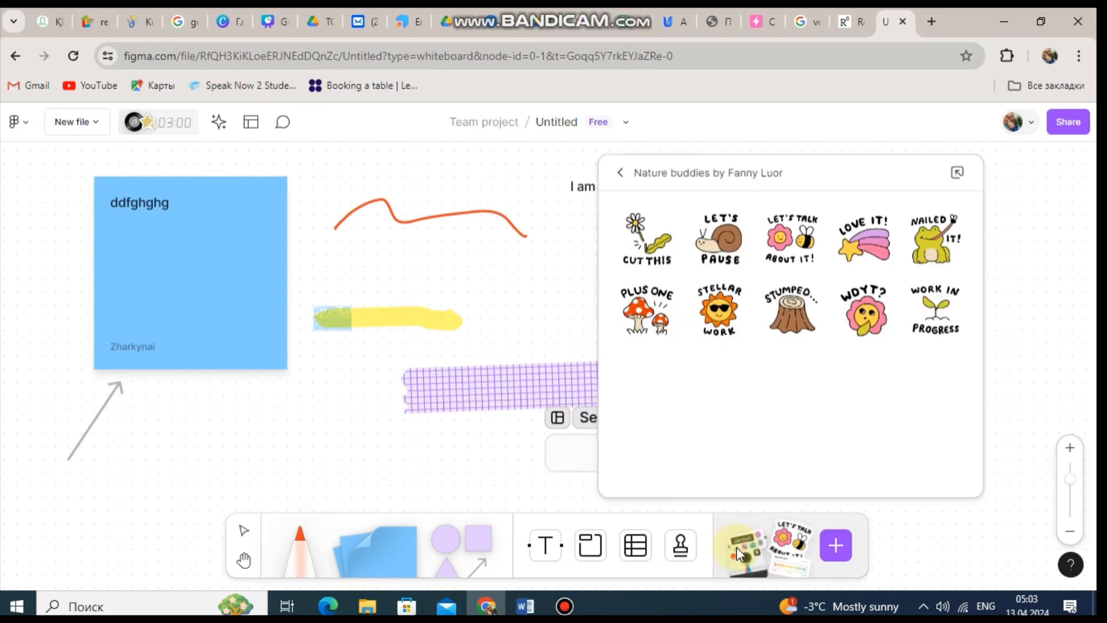
click(745, 559)
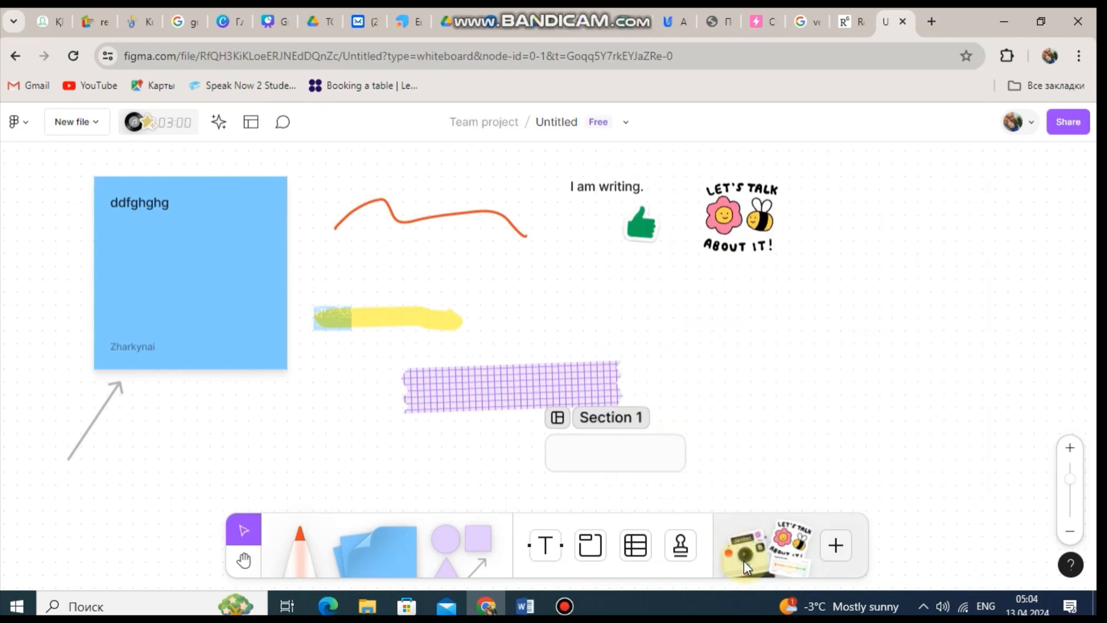
click(830, 548)
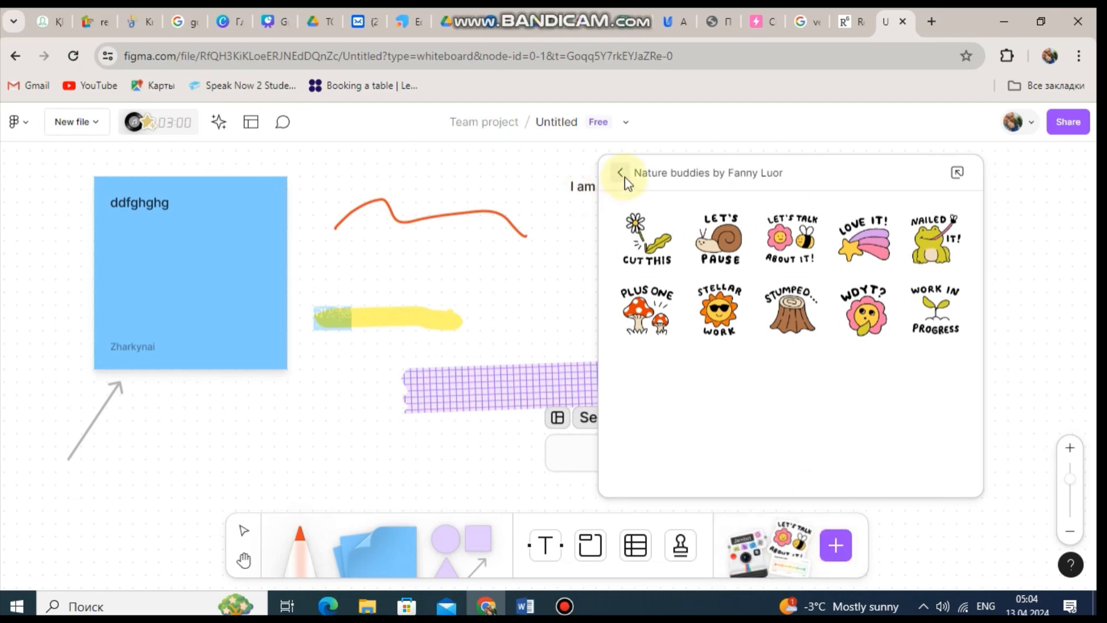
click(622, 175)
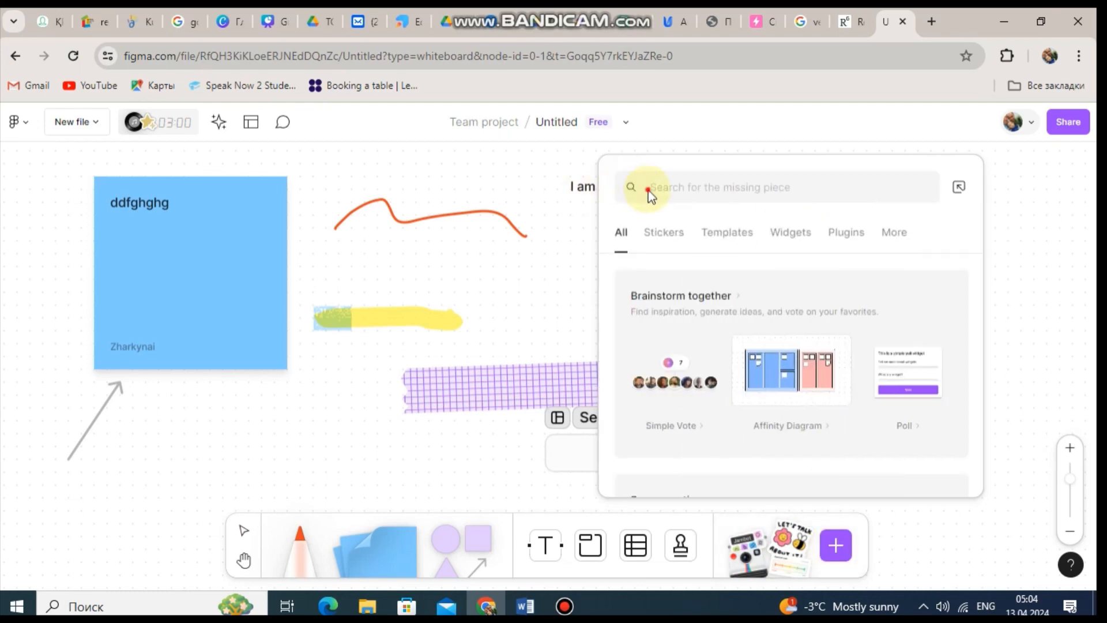
click(648, 189)
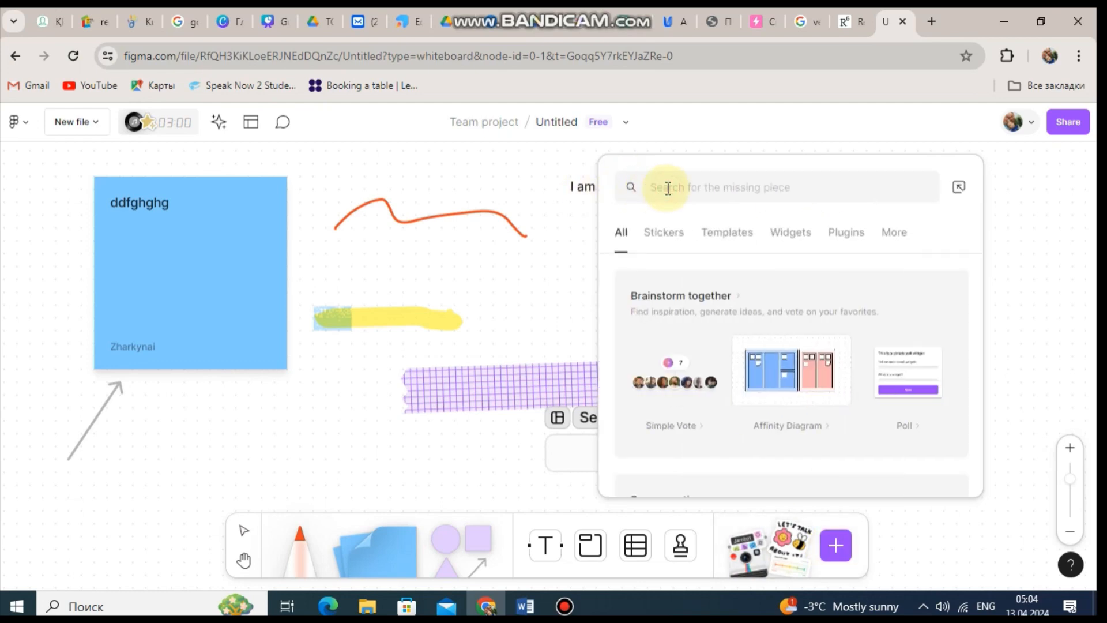
text(animals)
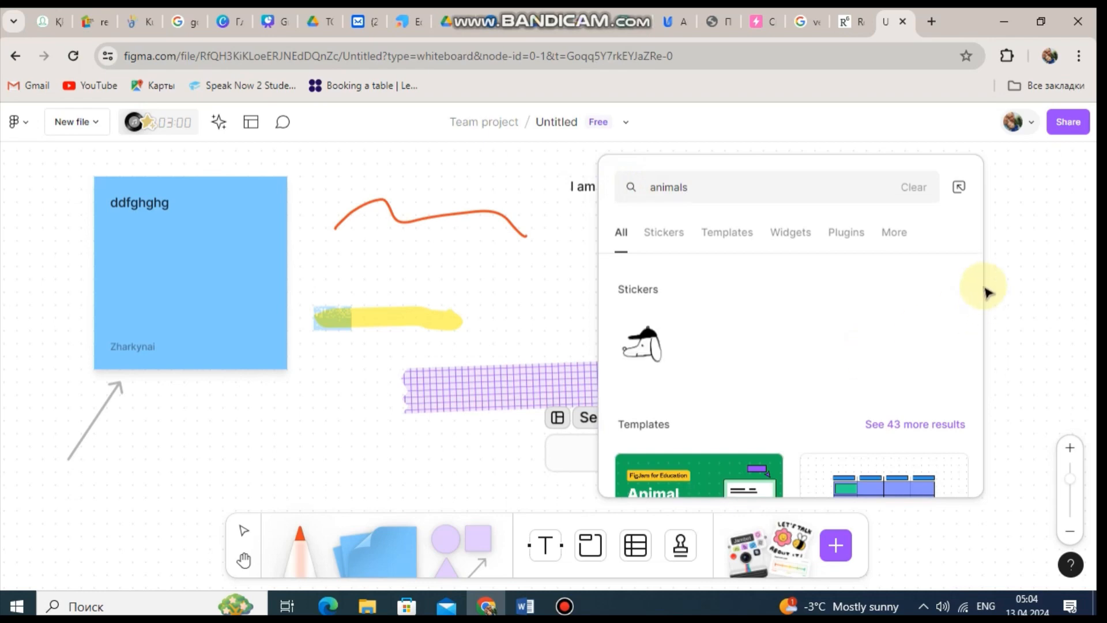
drag(980, 279, 974, 402)
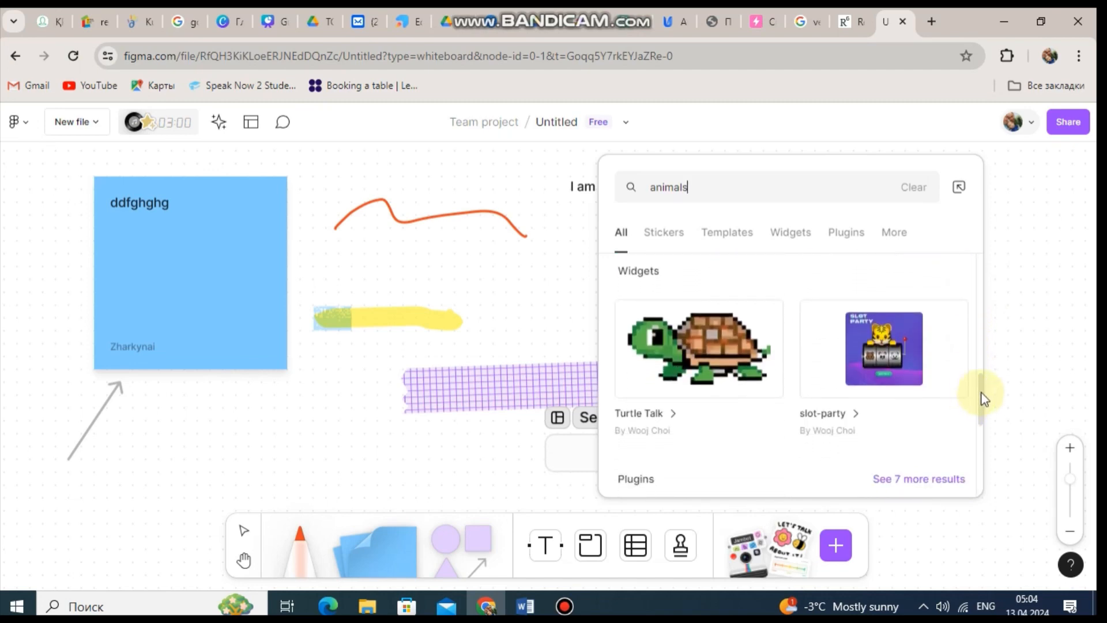
click(982, 395)
drag(983, 397, 929, 227)
click(1013, 239)
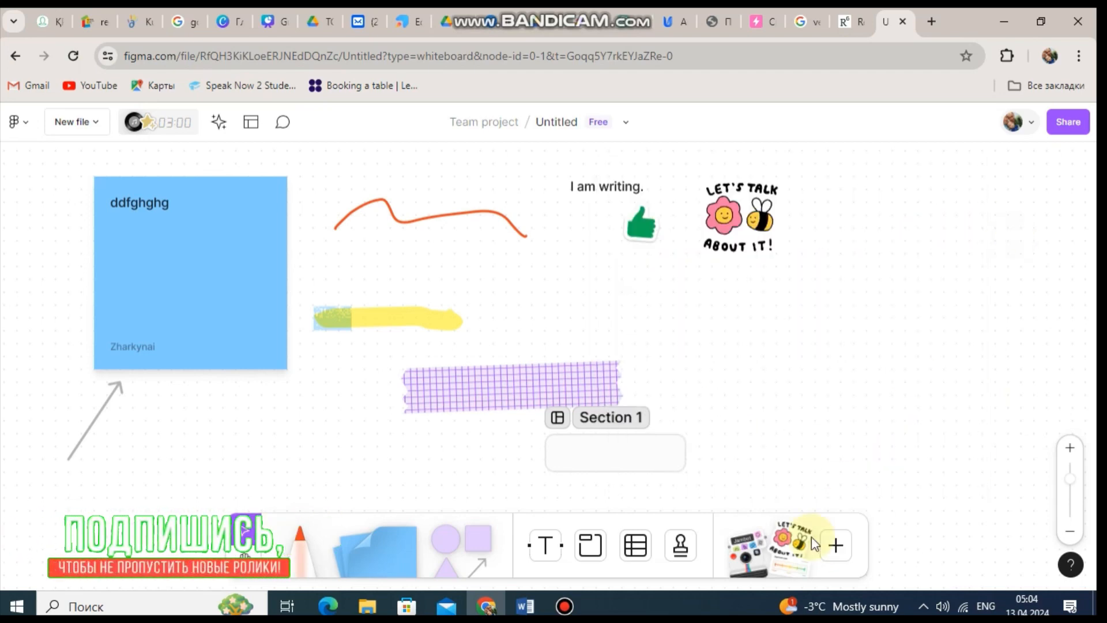
- Review the plugin and widget results for "animals" in the library and insert the slot-party widget on the board
click(833, 545)
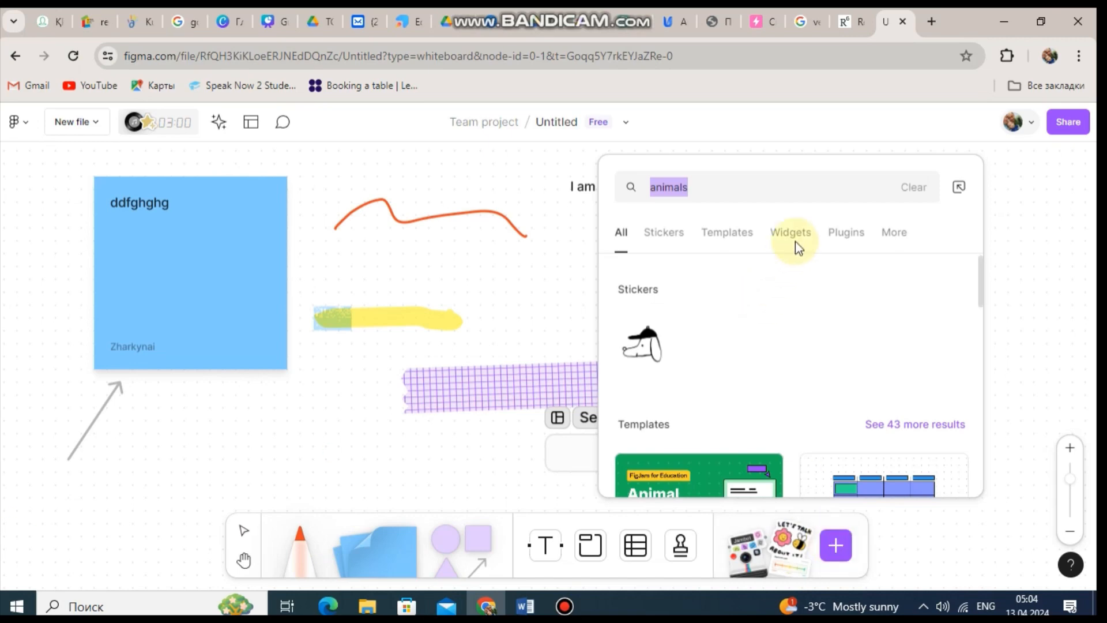
click(895, 234)
click(843, 237)
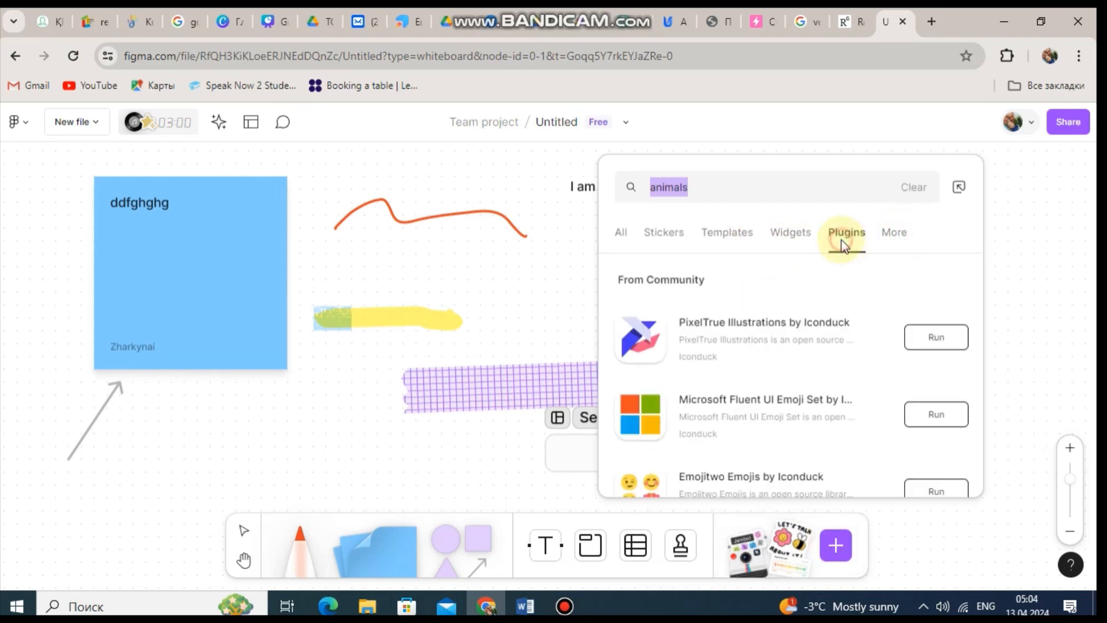
click(789, 244)
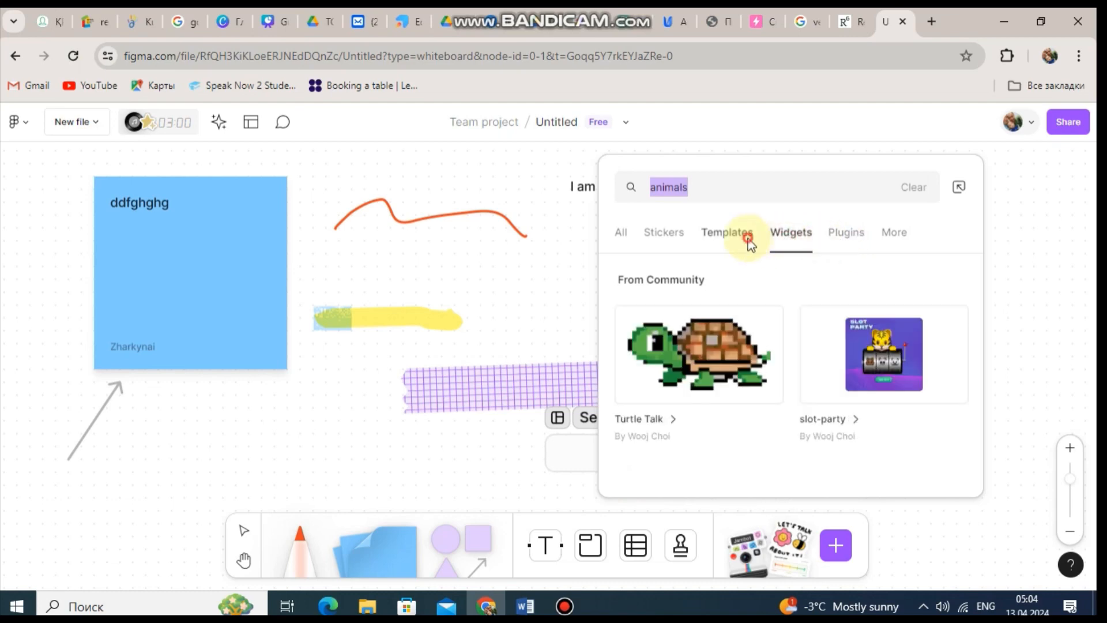
click(748, 239)
click(796, 247)
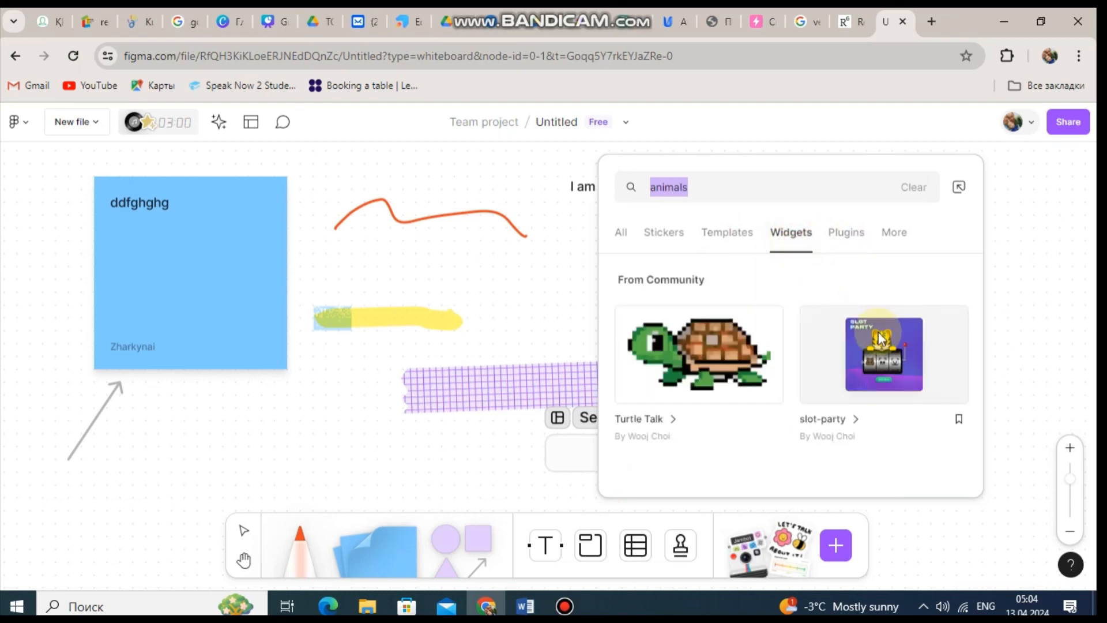
click(880, 339)
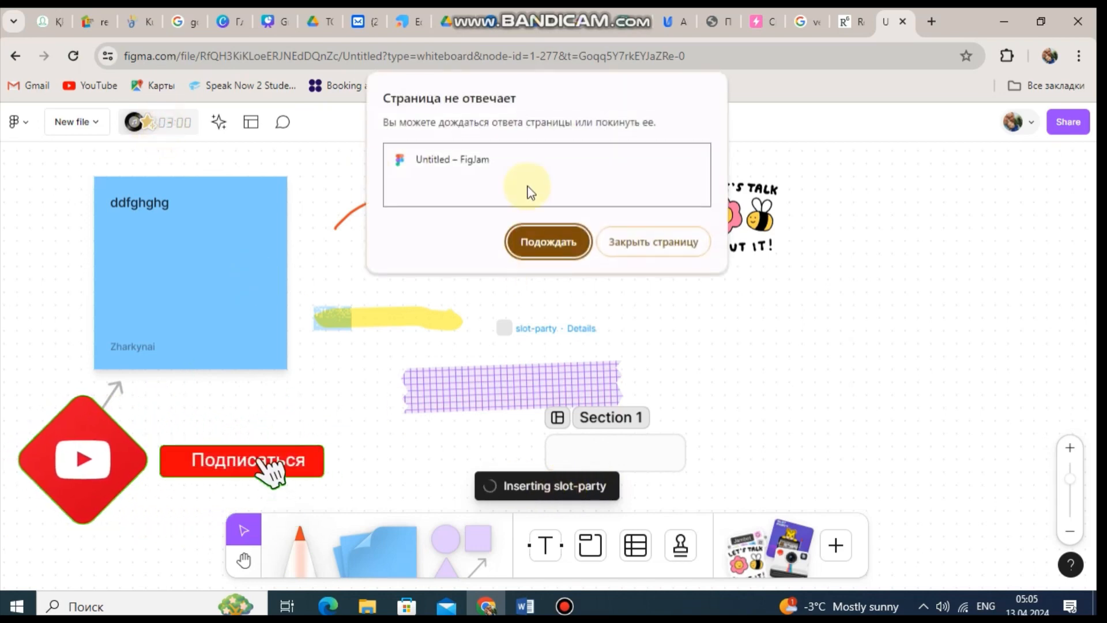
- Close the unresponsive whiteboard page and reload it
click(624, 242)
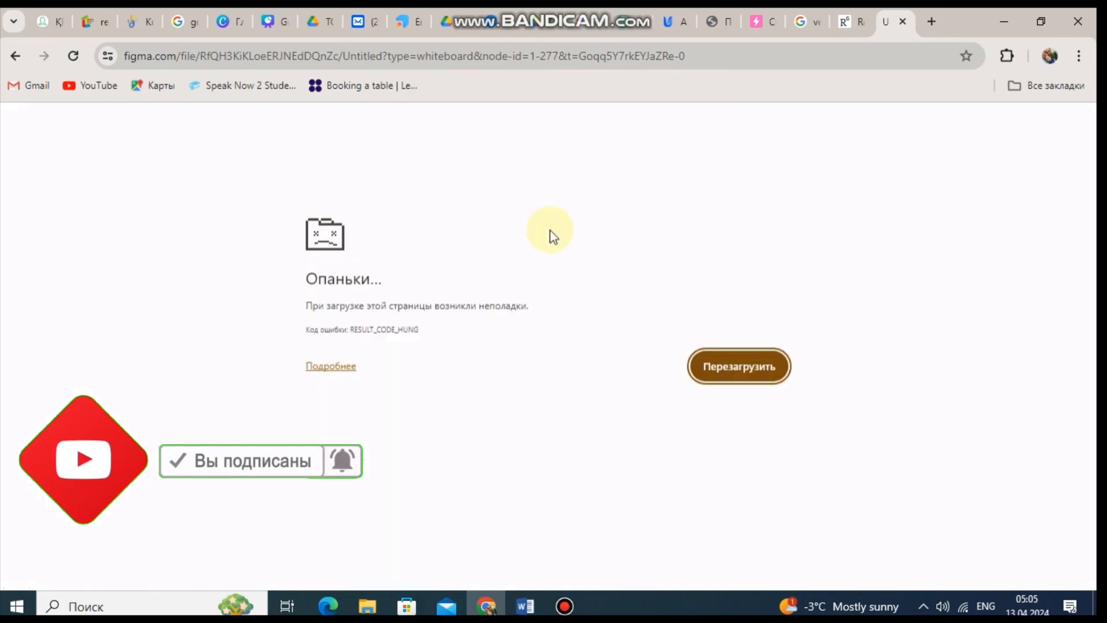
click(765, 364)
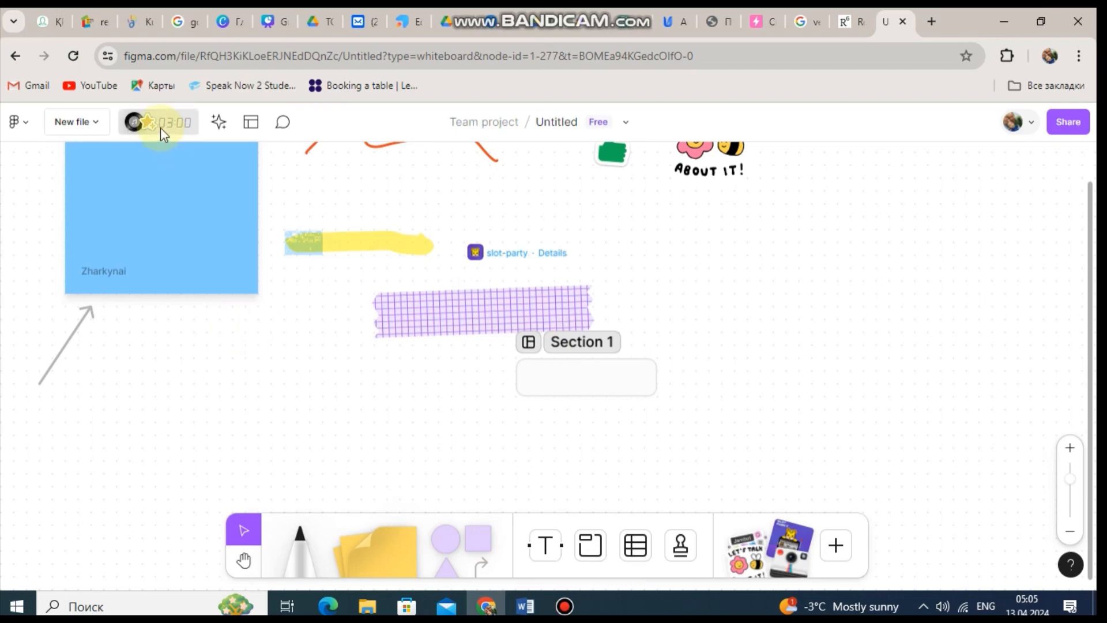
- Open the timer and music tools, lower the system speaker volume to 3, and start the three-minute timer
click(160, 127)
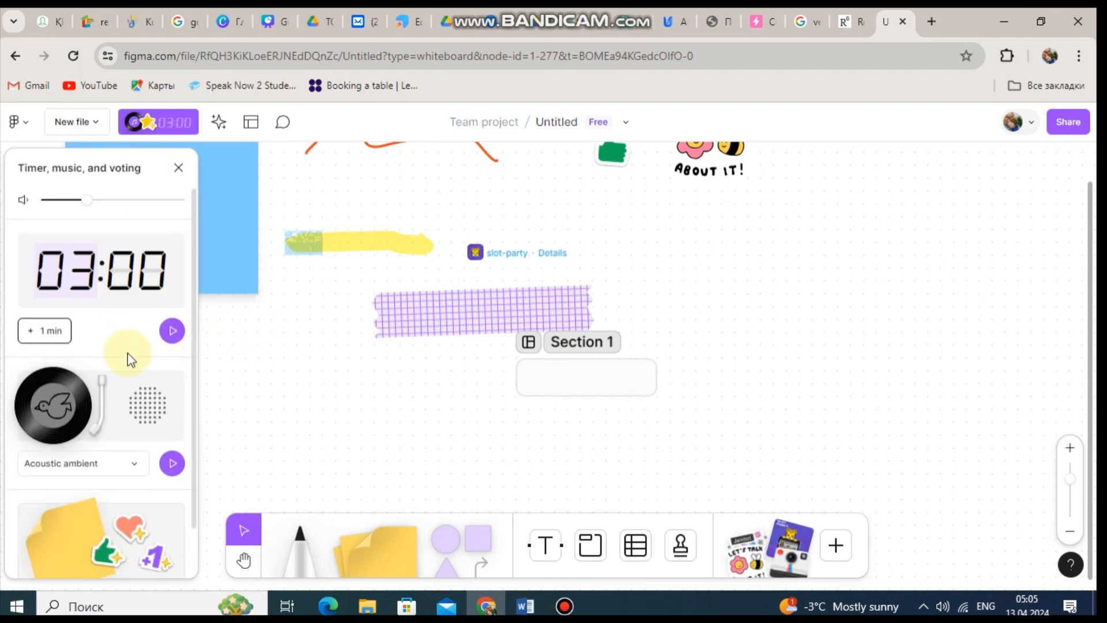
click(938, 606)
drag(1015, 570, 868, 569)
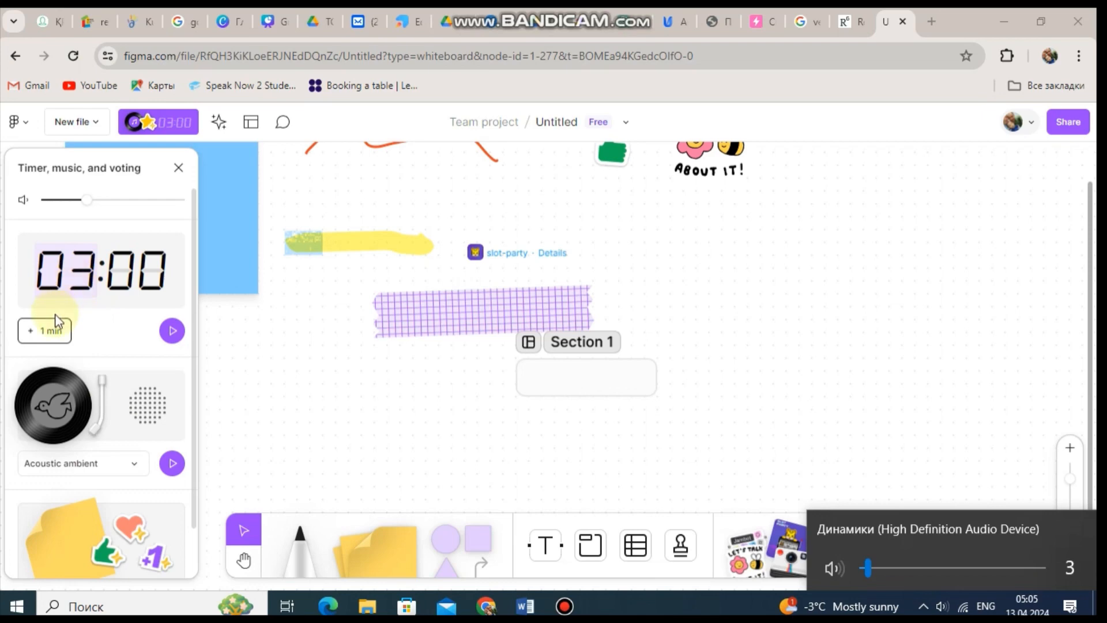
click(173, 332)
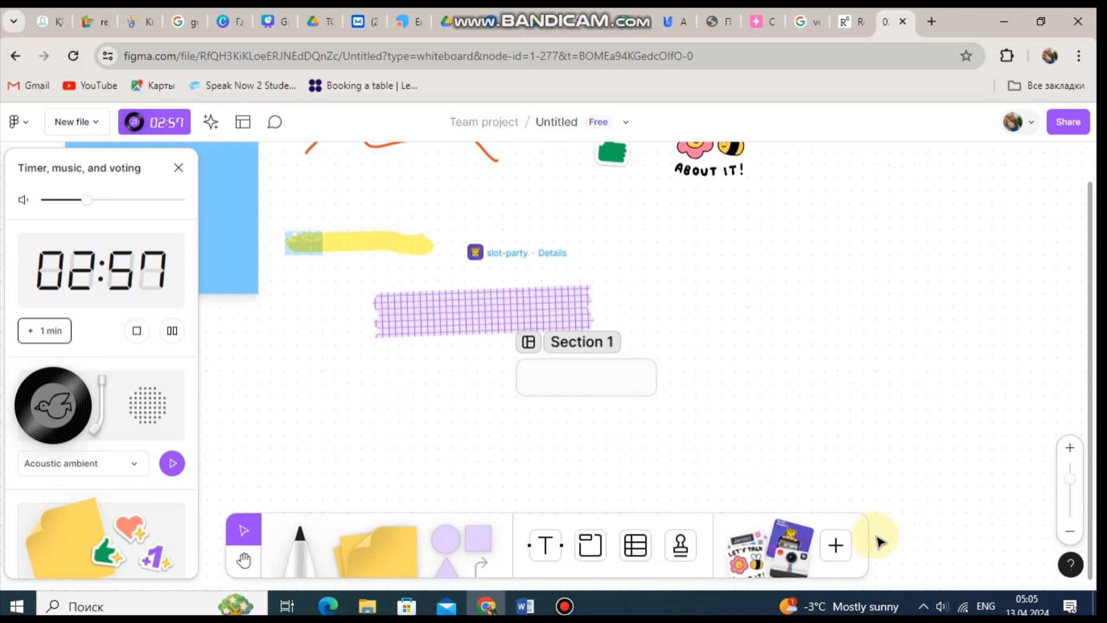
- Play the Acoustic ambient music and raise the system speaker volume to 18
click(942, 606)
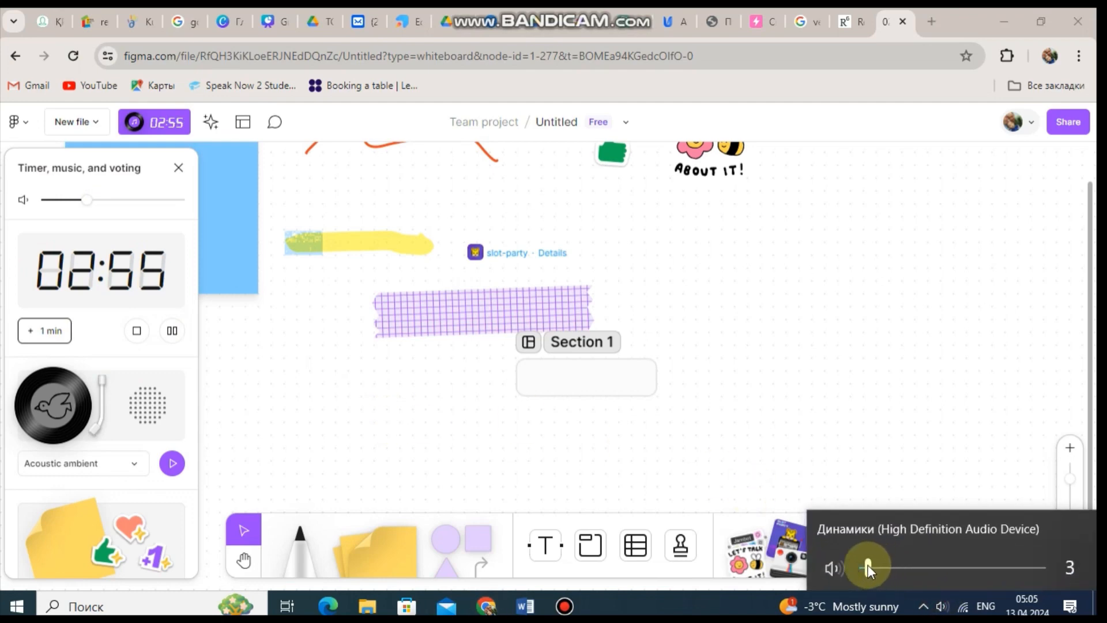
mouse_move(877, 569)
mouse_down()
mouse_move(928, 570)
mouse_move(883, 570)
mouse_up()
click(173, 464)
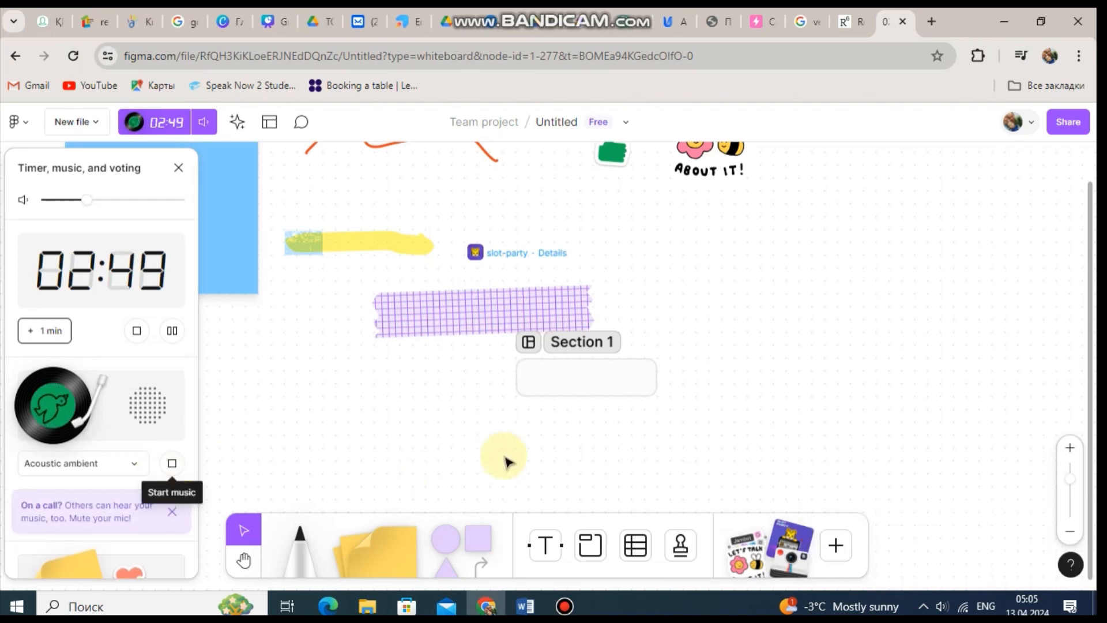
click(948, 609)
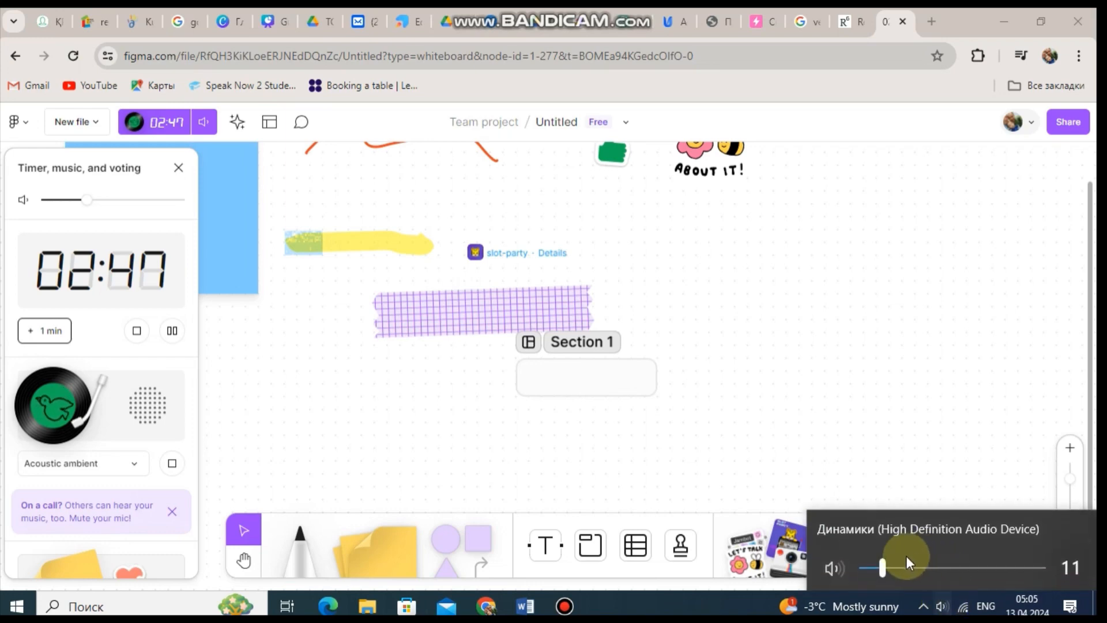
mouse_move(882, 567)
mouse_down()
mouse_move(872, 566)
mouse_move(903, 573)
mouse_move(893, 573)
mouse_up()
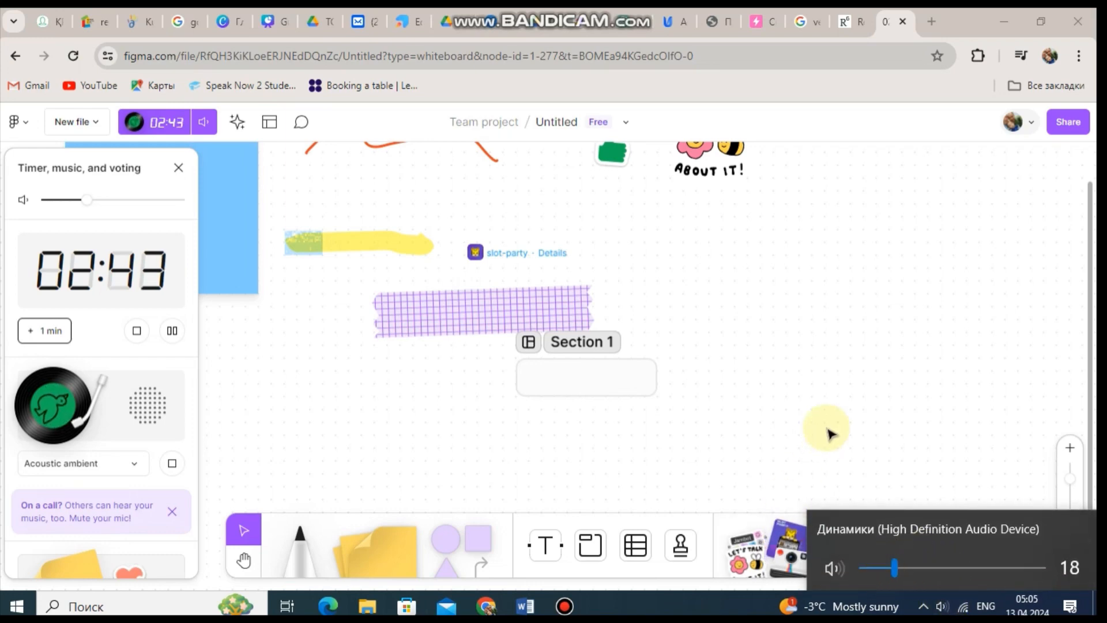
click(230, 392)
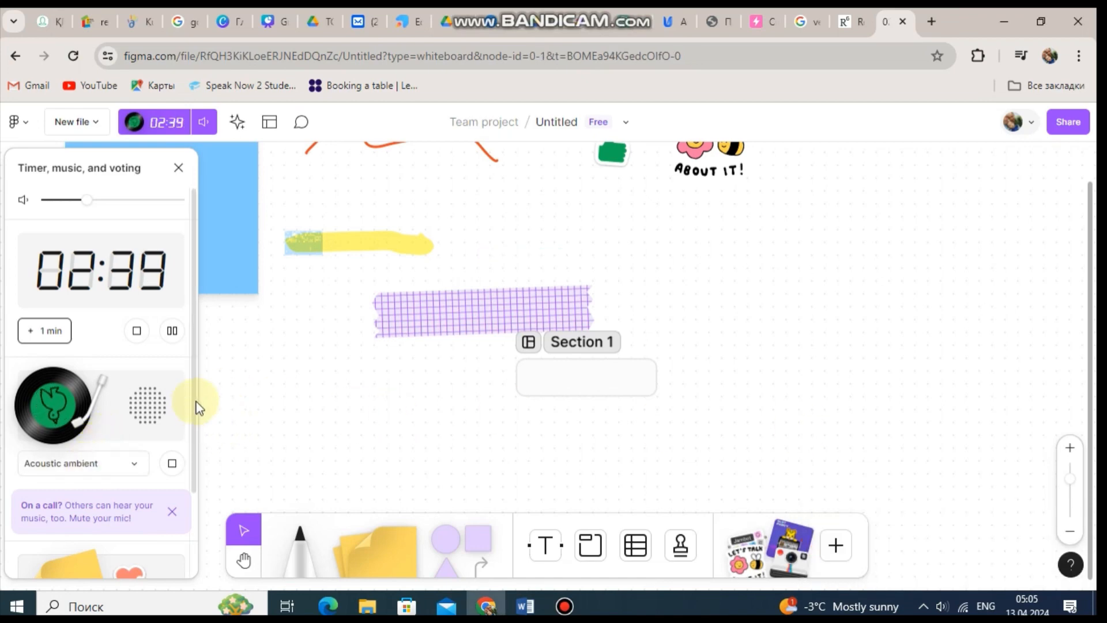
- Raise the system speaker volume further, to well above half of its range
scroll(196, 404, down, 1)
scroll(193, 482, down, 1)
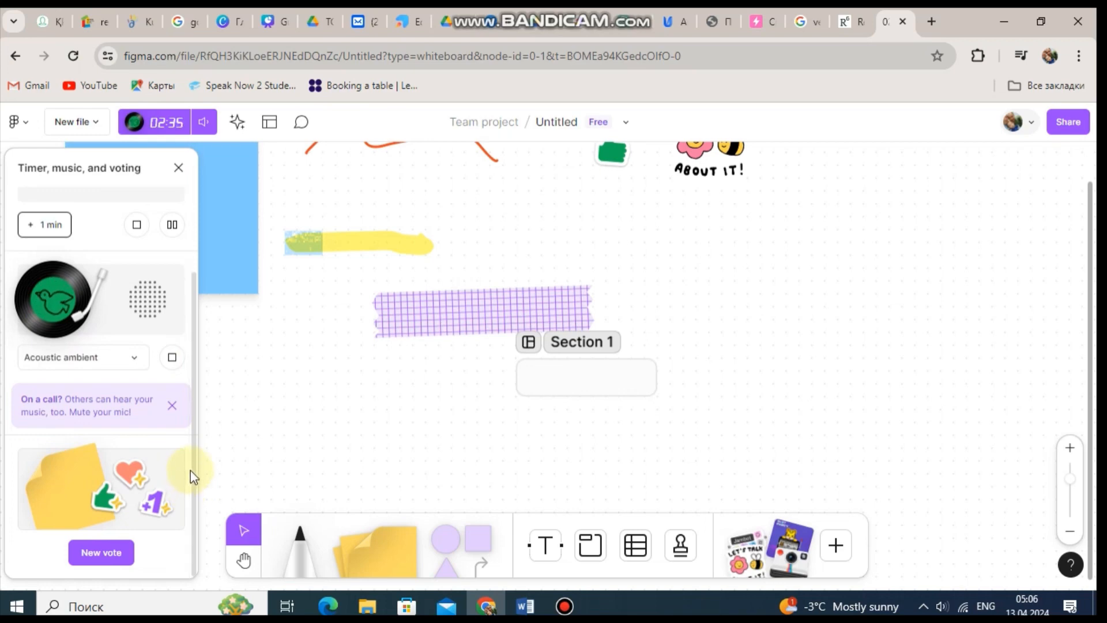
drag(195, 462, 194, 372)
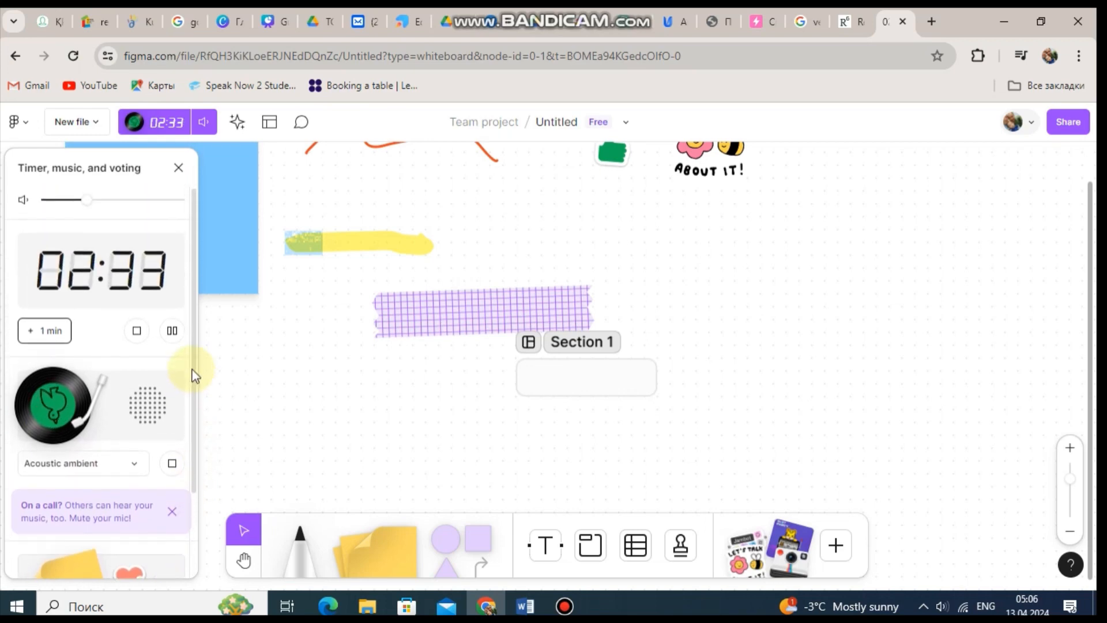
click(943, 607)
drag(894, 568, 984, 575)
click(909, 441)
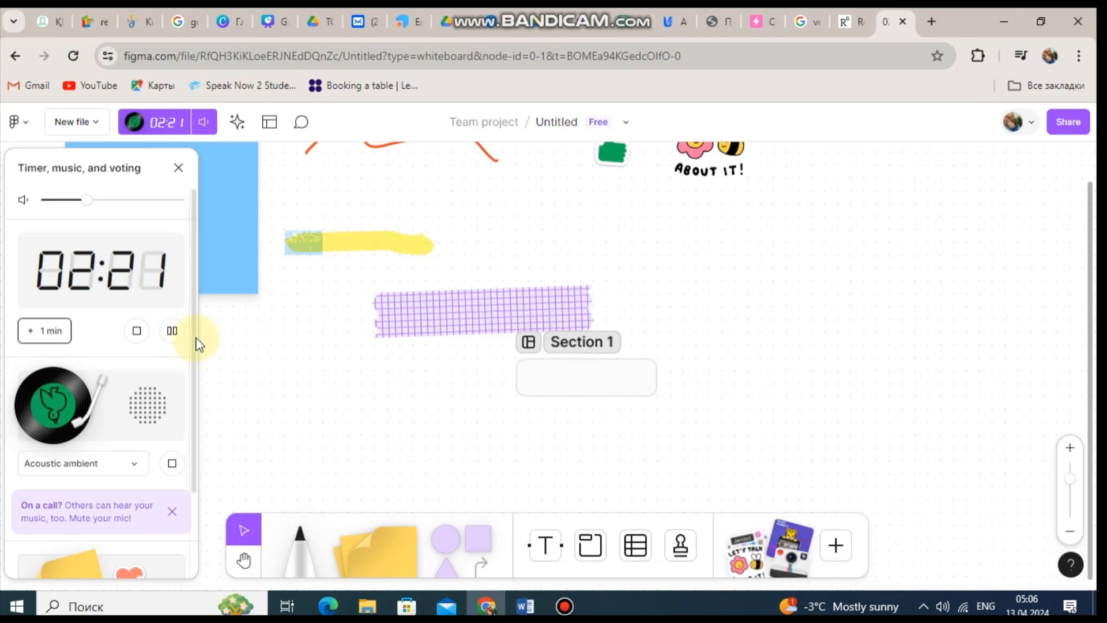
- Open a new vote, look over the plan upgrade offer, and dismiss it
scroll(196, 380, down, 2)
scroll(199, 415, down, 1)
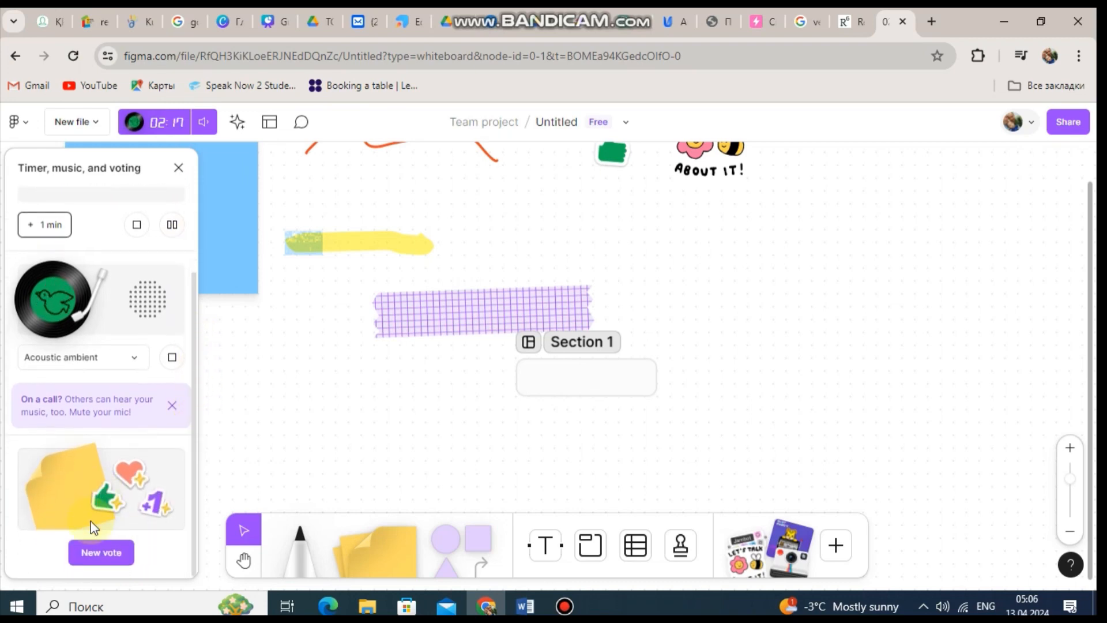
click(95, 552)
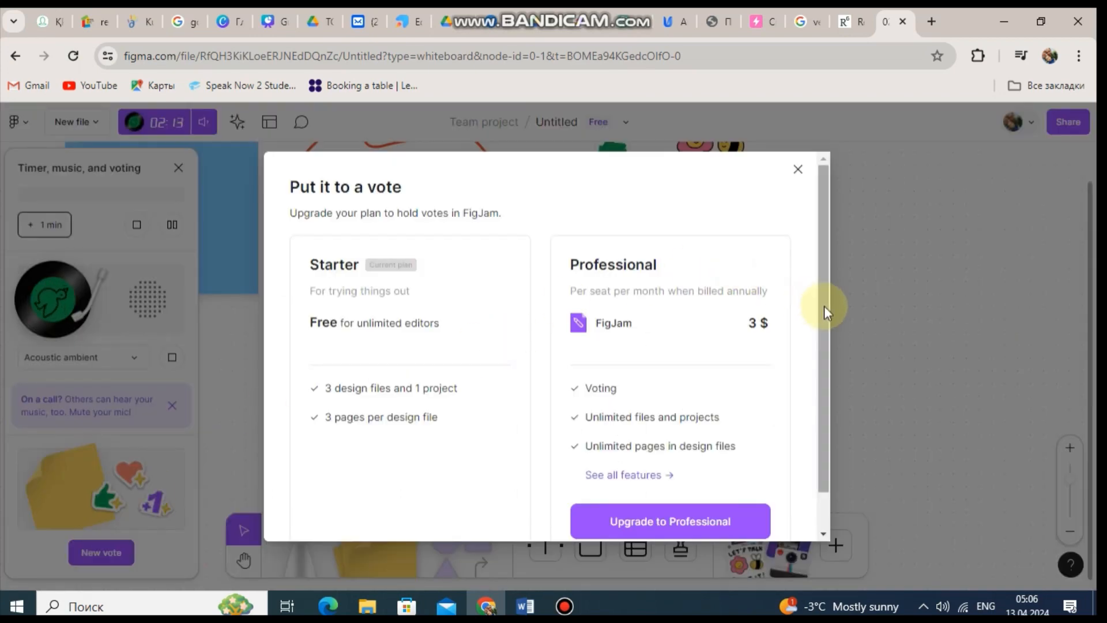
drag(824, 306, 817, 274)
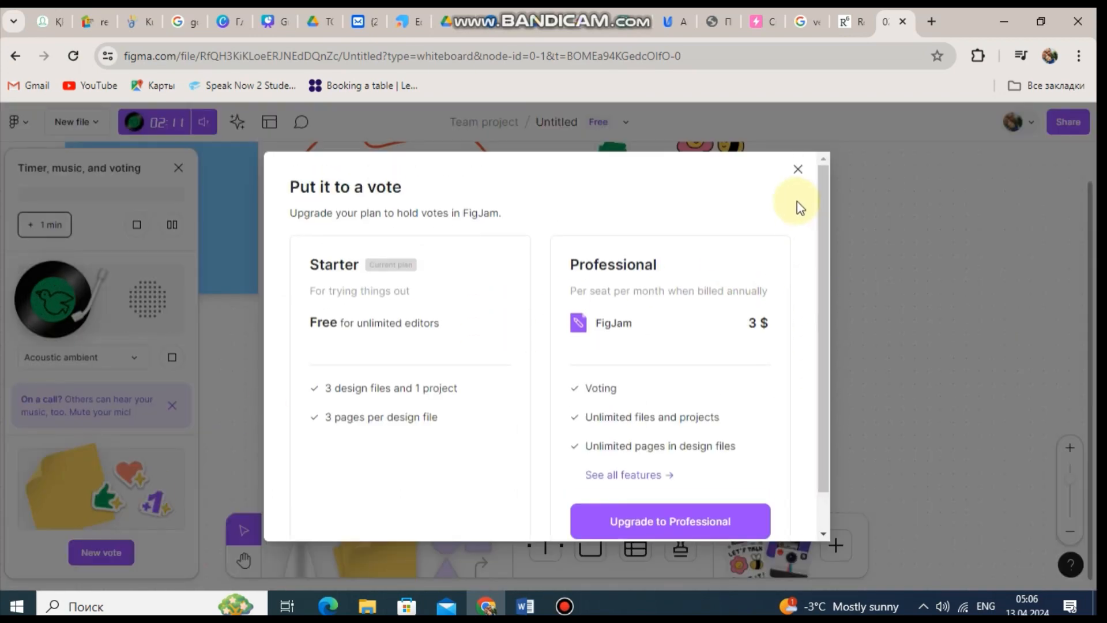
click(797, 171)
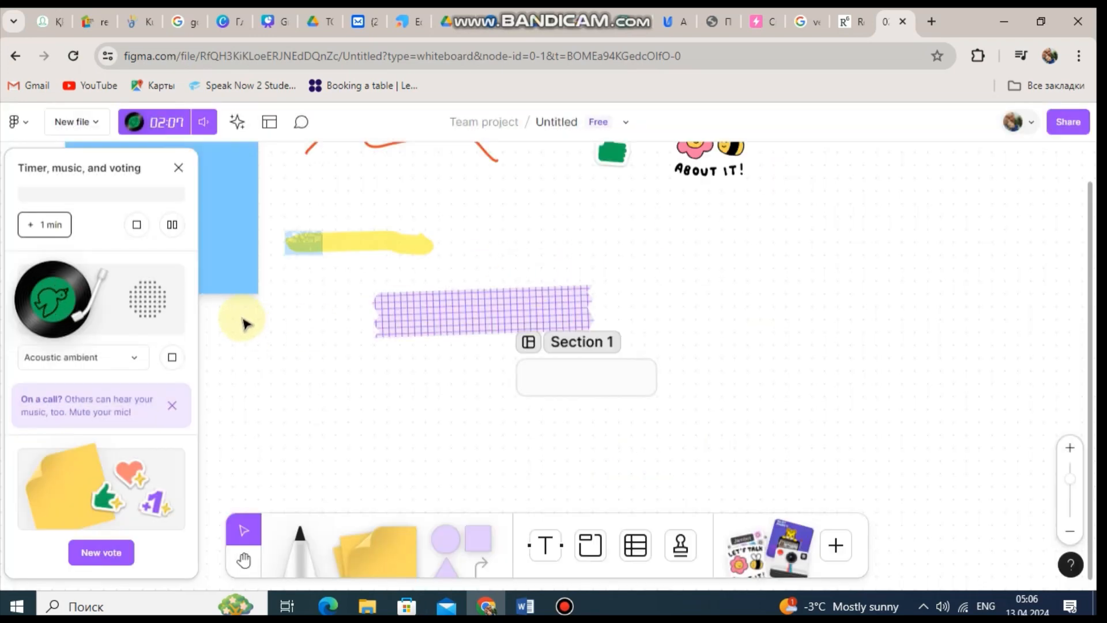
- Stop the music and the running timer, and close the timer, music and voting tools
click(171, 354)
click(137, 276)
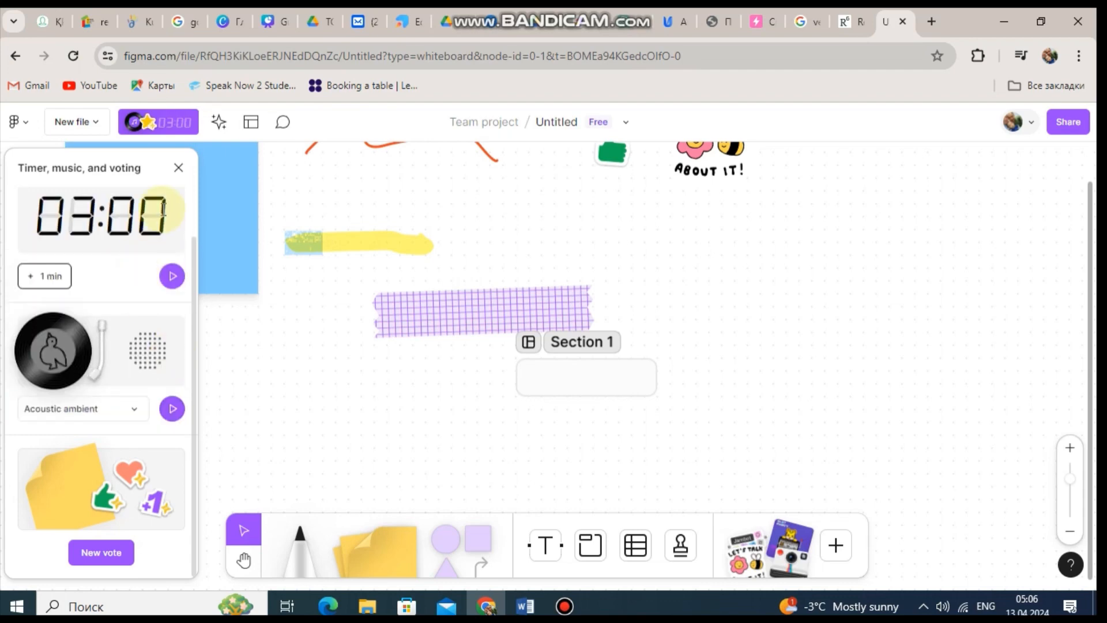
click(90, 223)
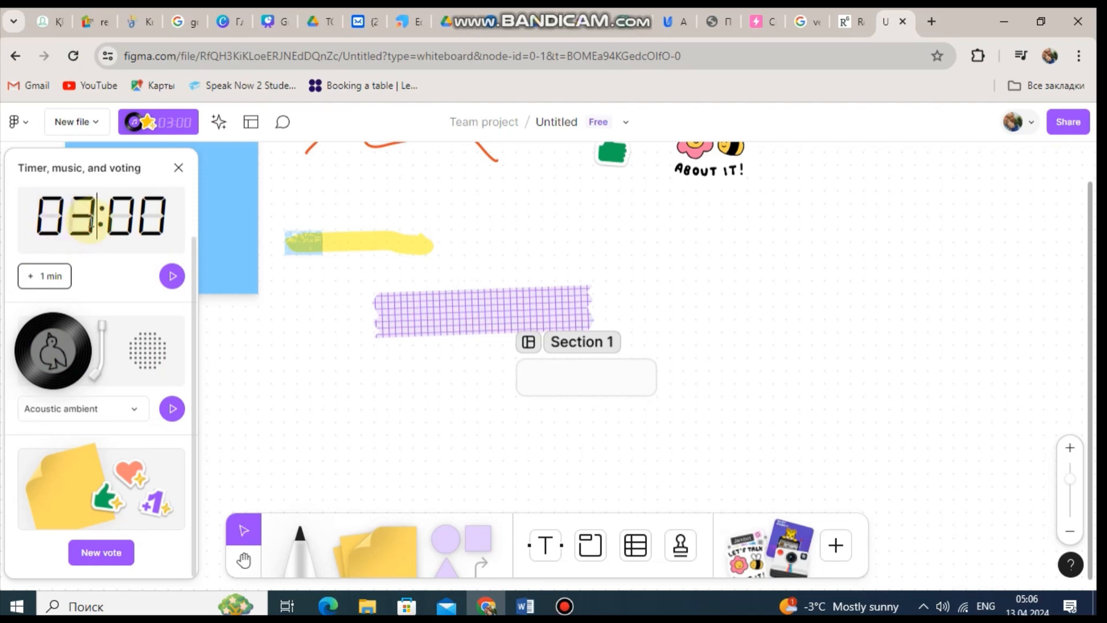
click(178, 168)
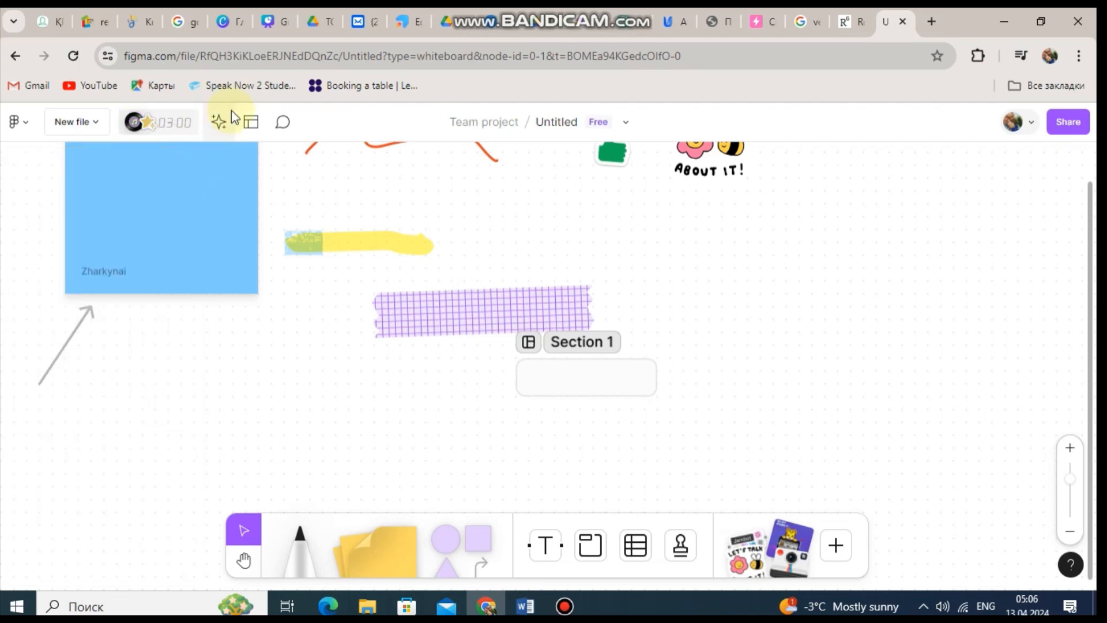
- Look at the AI Generate tool and the comments view, closing each one again
click(220, 122)
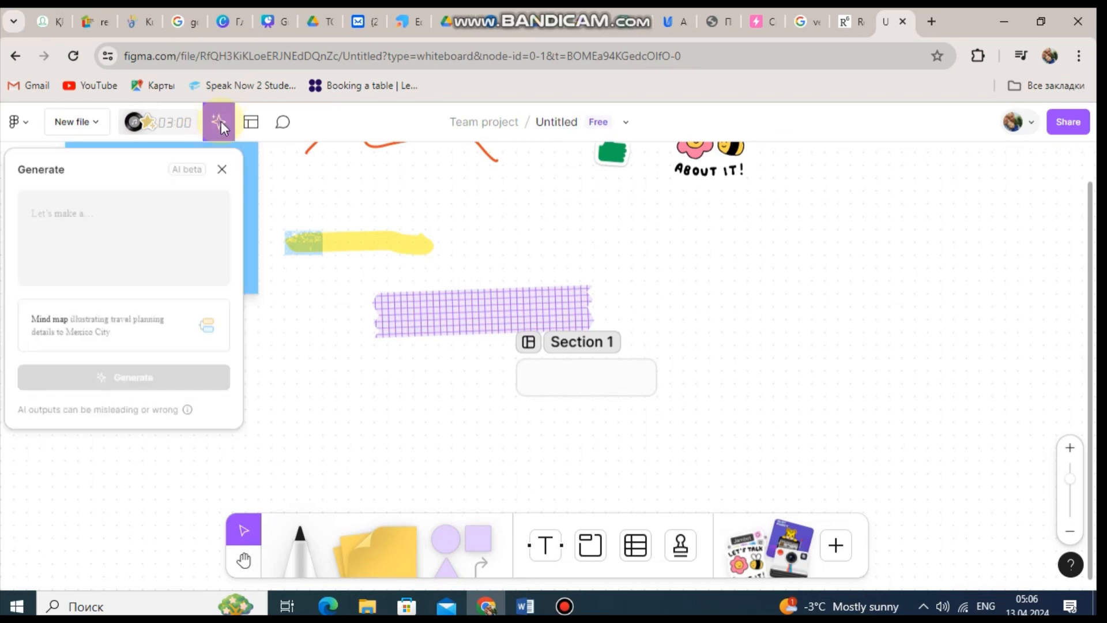
click(222, 171)
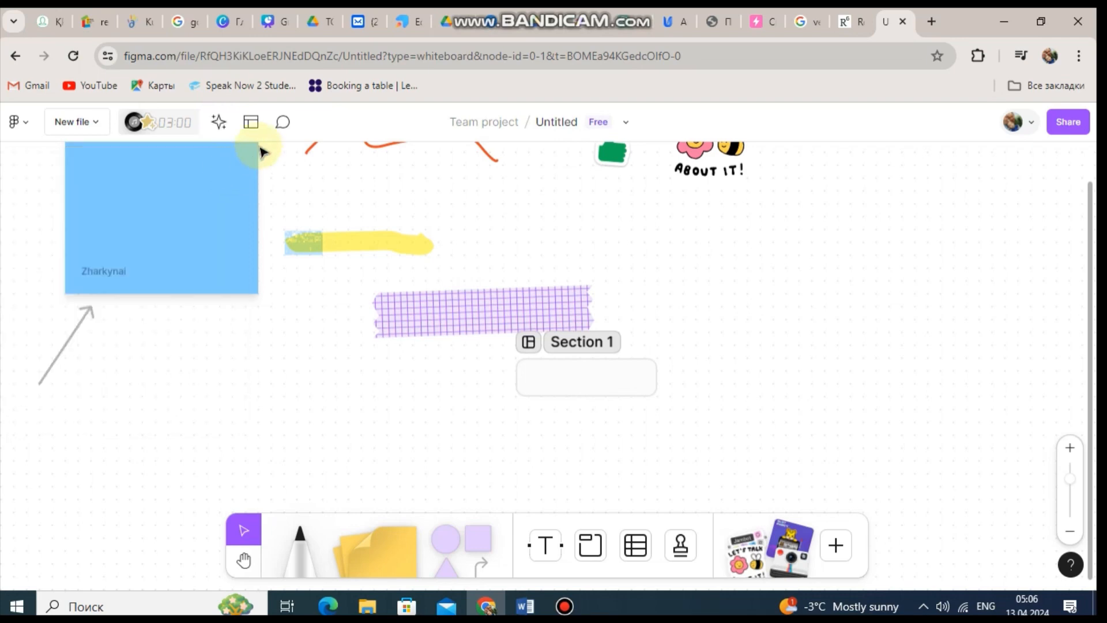
click(282, 128)
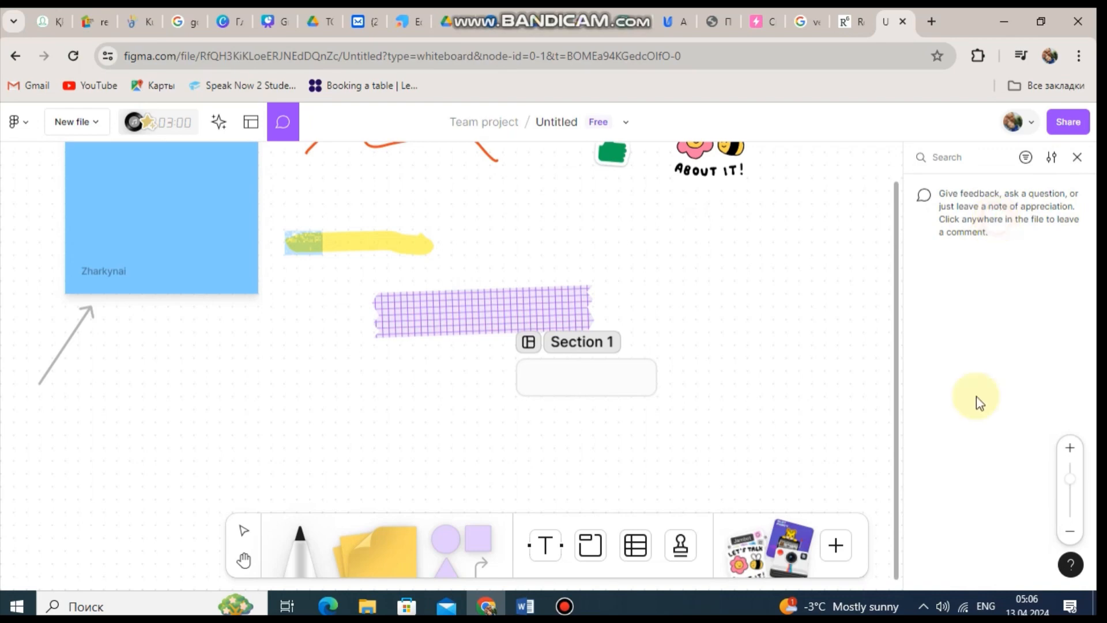
click(1077, 157)
scroll(1096, 363, up, 3)
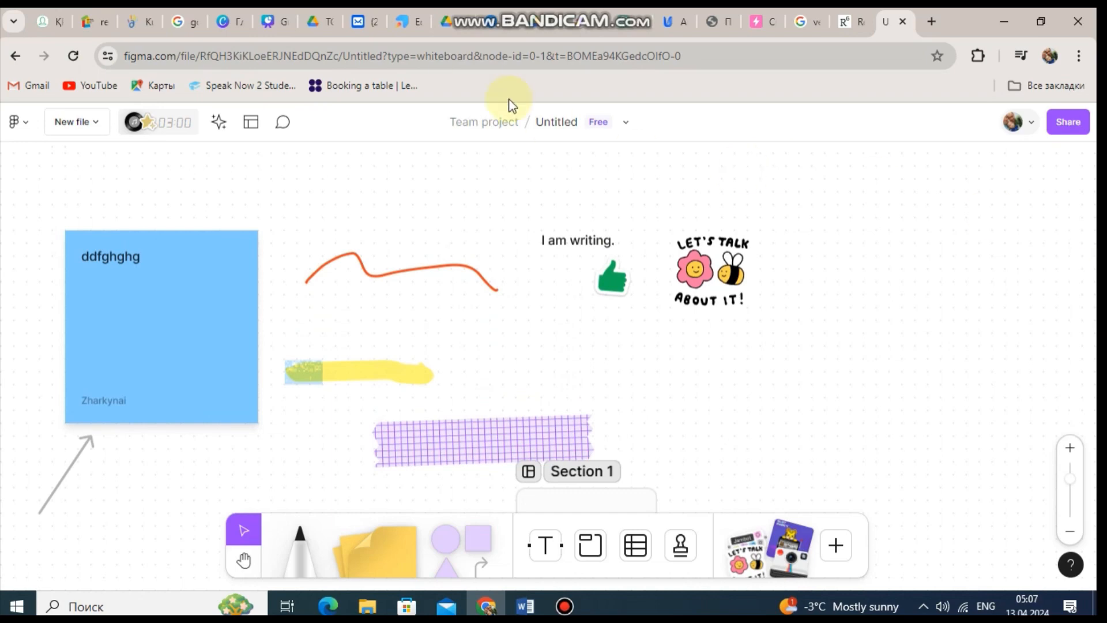
- Open the Team project page, dismiss the file browser tour, look over the project's files, and return to the board
click(488, 127)
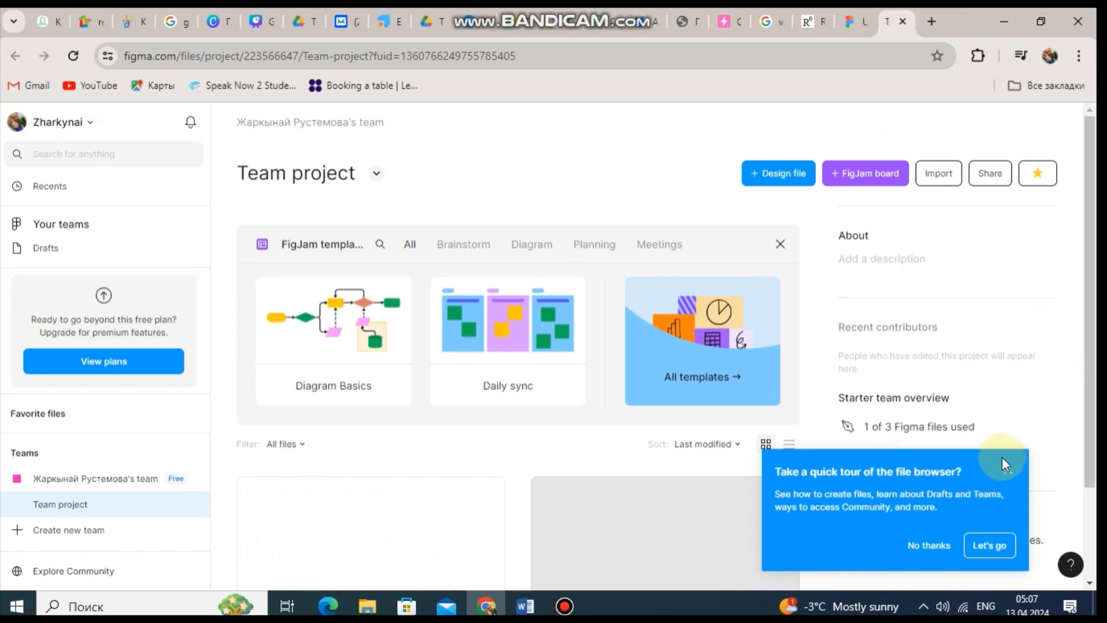
click(1005, 473)
drag(1089, 247, 1096, 339)
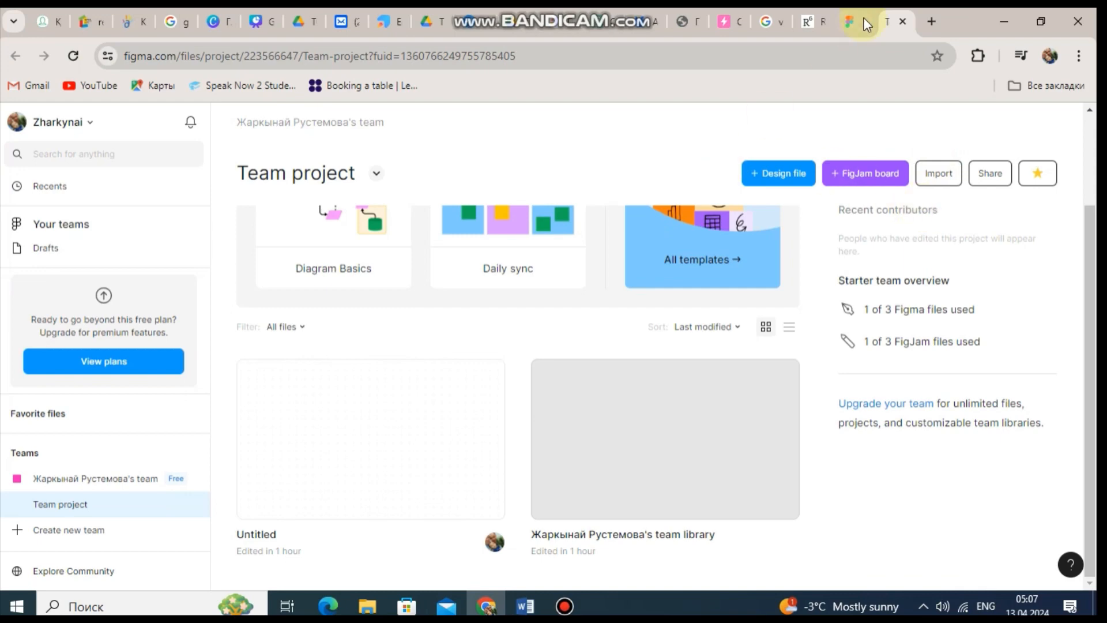
click(902, 22)
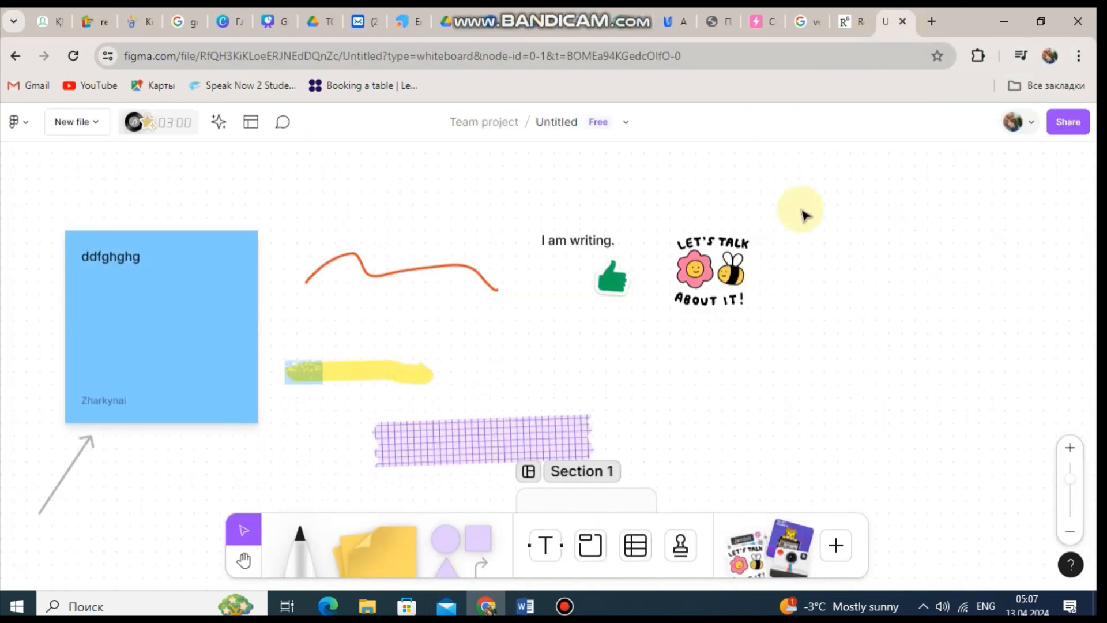
- Rename the board as "3 grade"
click(548, 128)
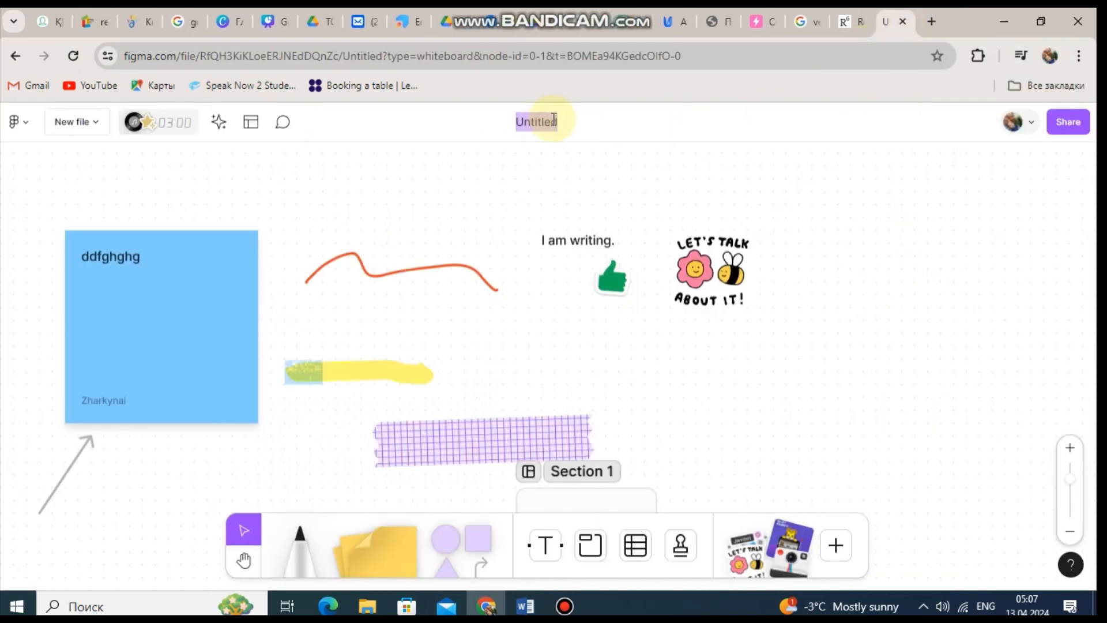
key(BackSpace)
text(3 grade)
key(Return)
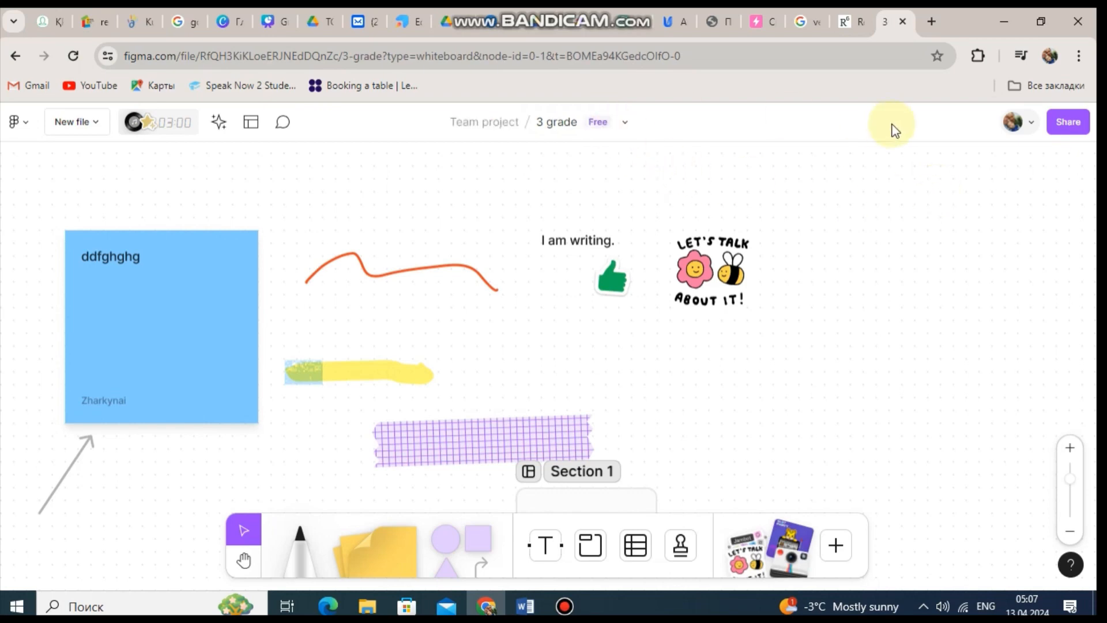
- Open the board's sharing options, copy the board link, and close the sharing dialog
click(1063, 121)
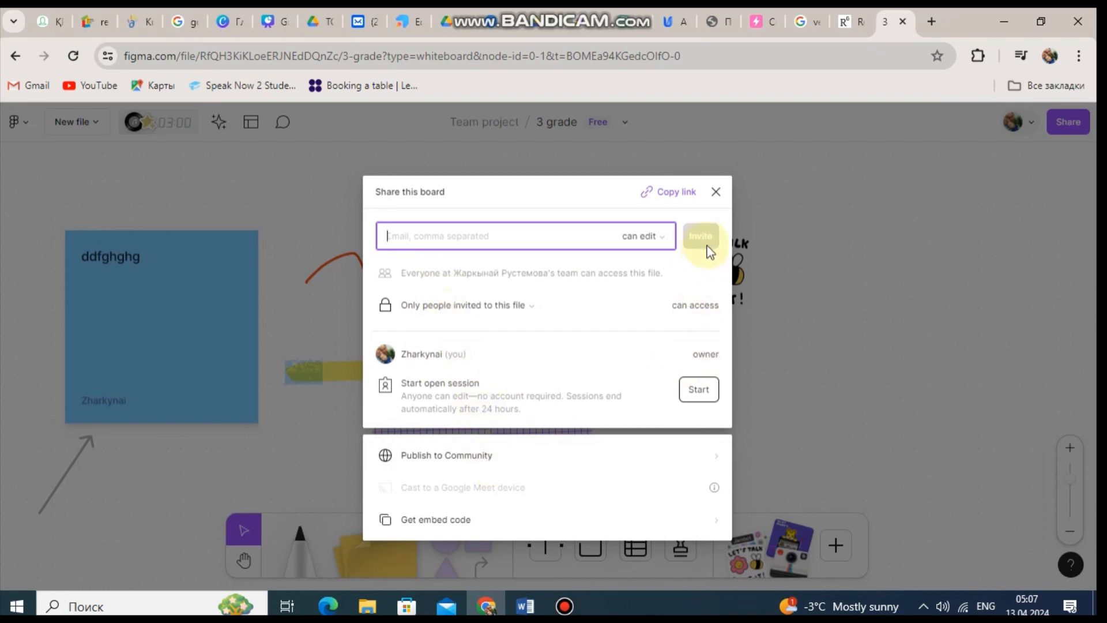
click(713, 191)
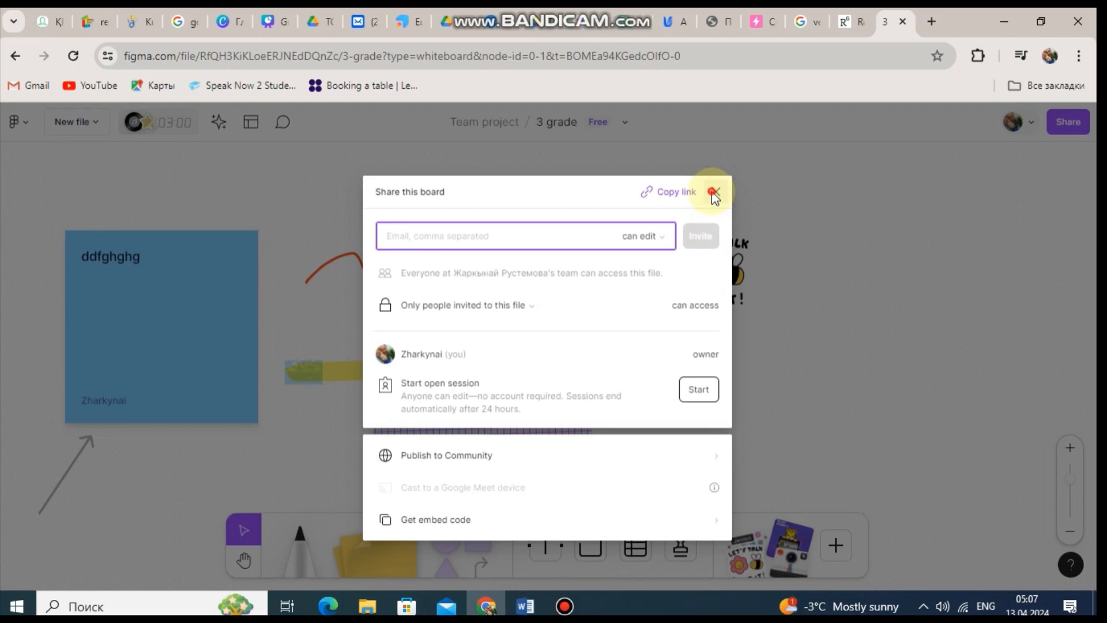
click(676, 191)
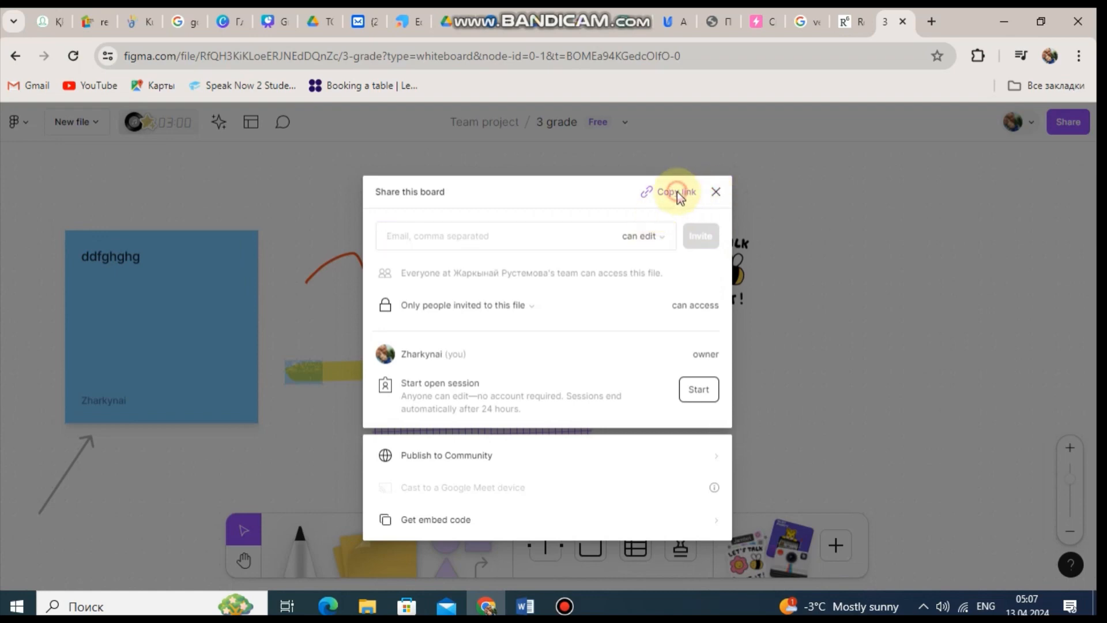
click(716, 192)
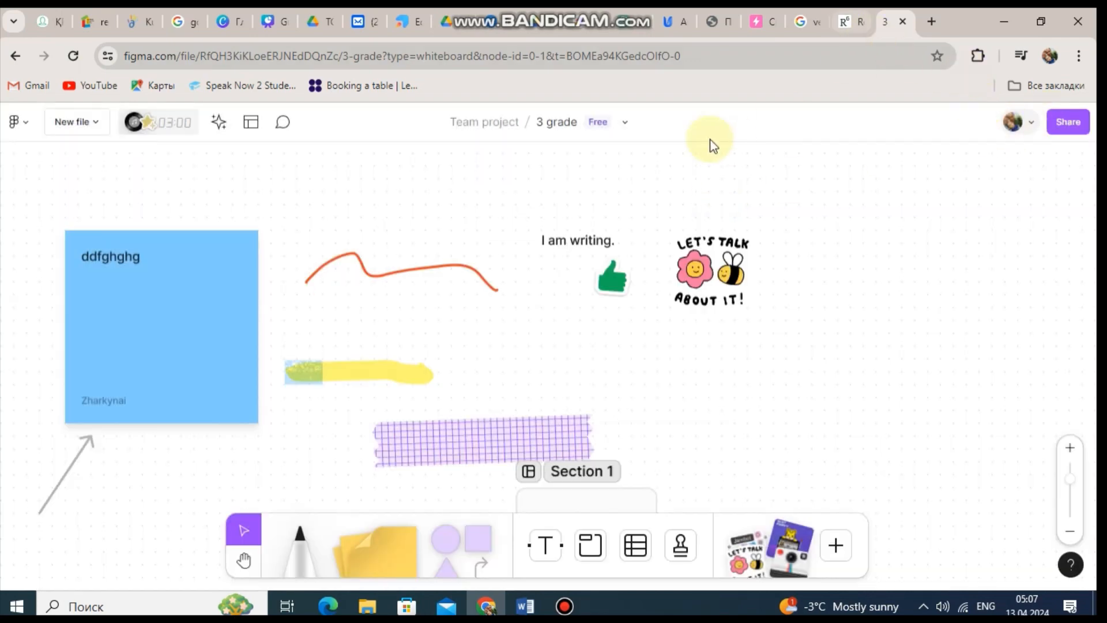
- Look through the main menu's commands, including the Arrange and Preferences options, and close it without choosing anything
click(19, 120)
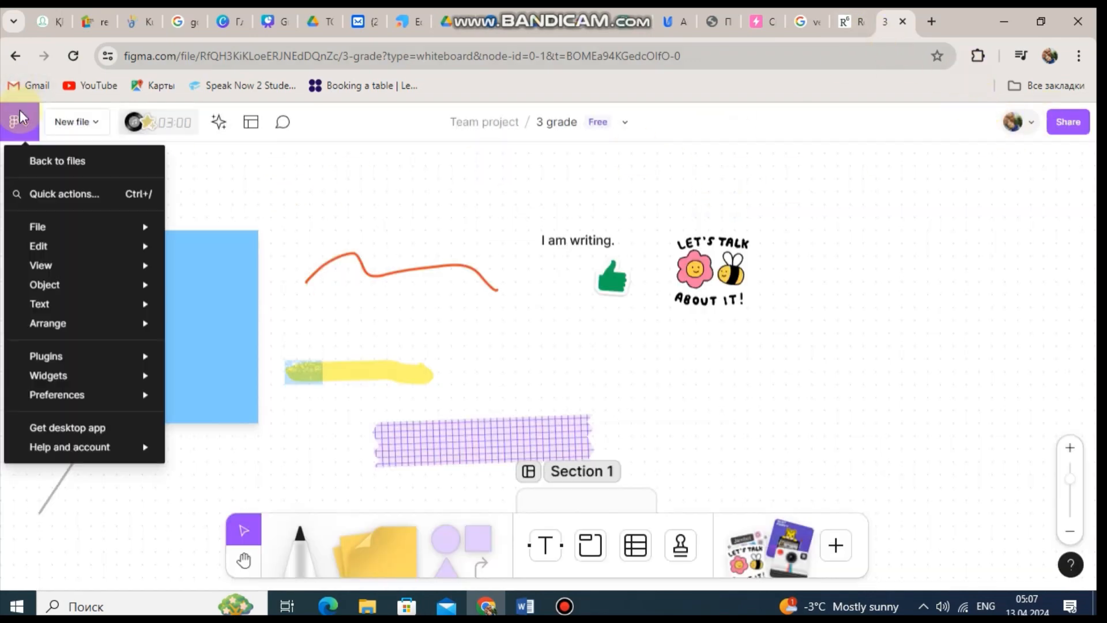
mouse_move(74, 288)
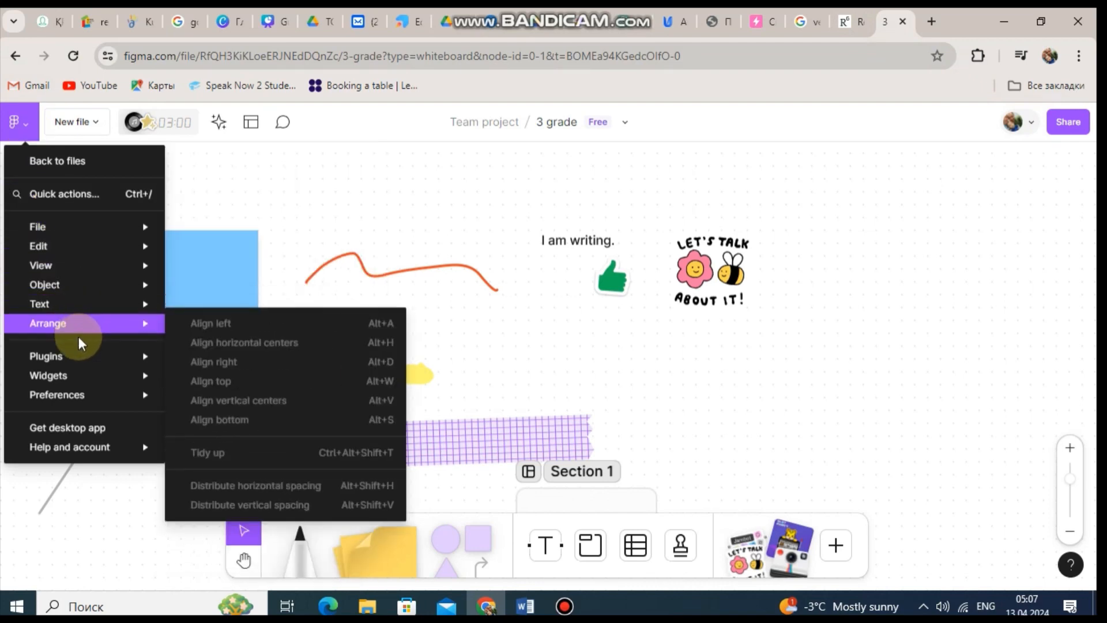
mouse_move(88, 373)
mouse_move(92, 261)
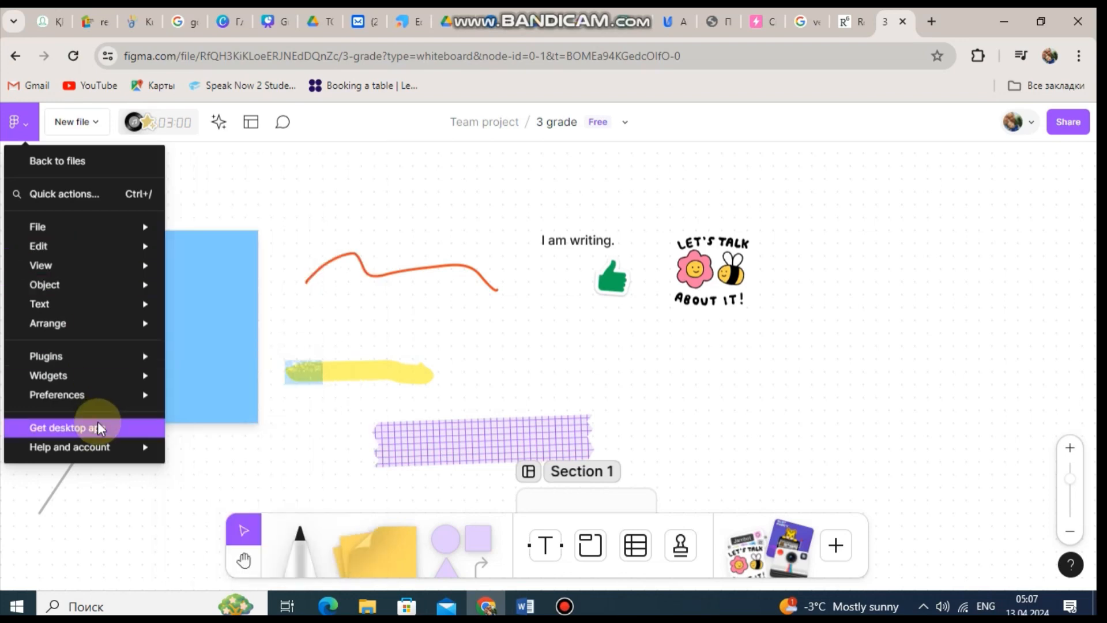
mouse_move(89, 395)
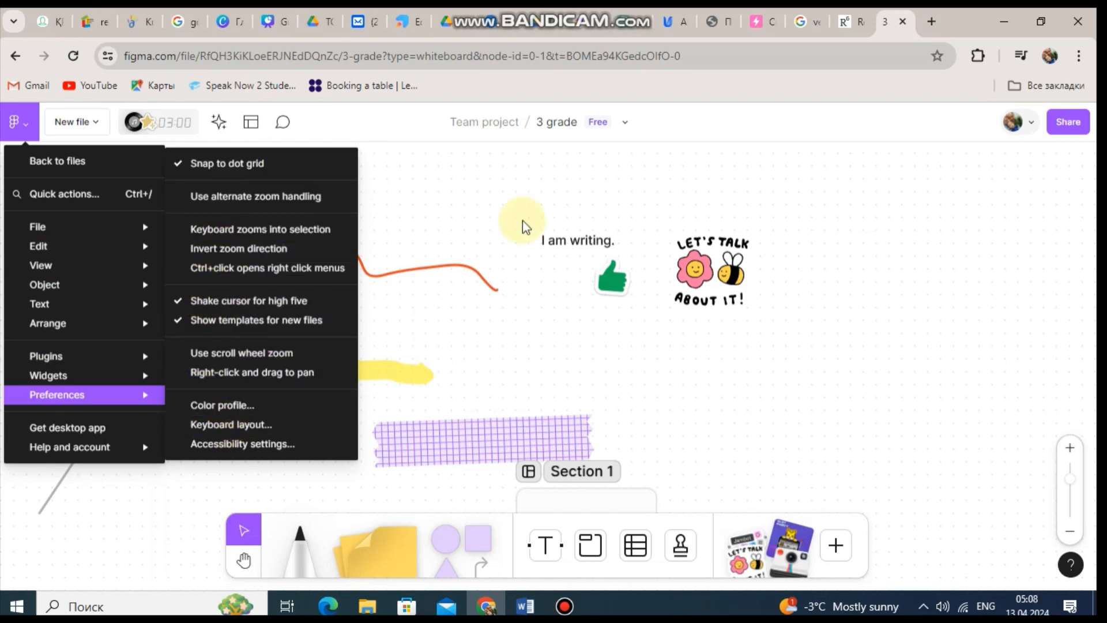
click(730, 394)
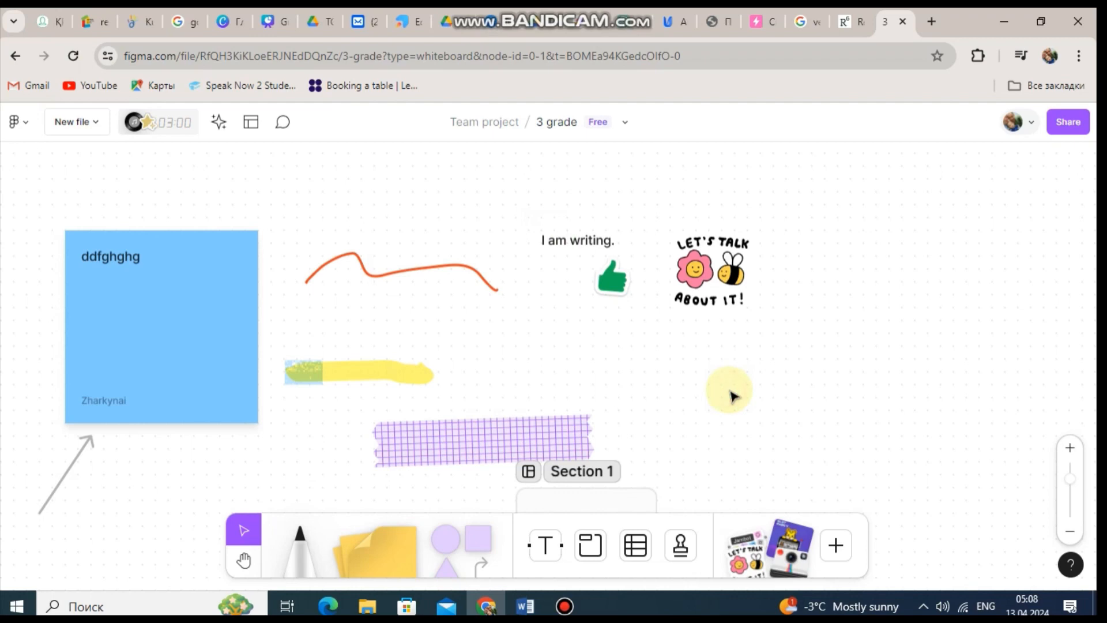